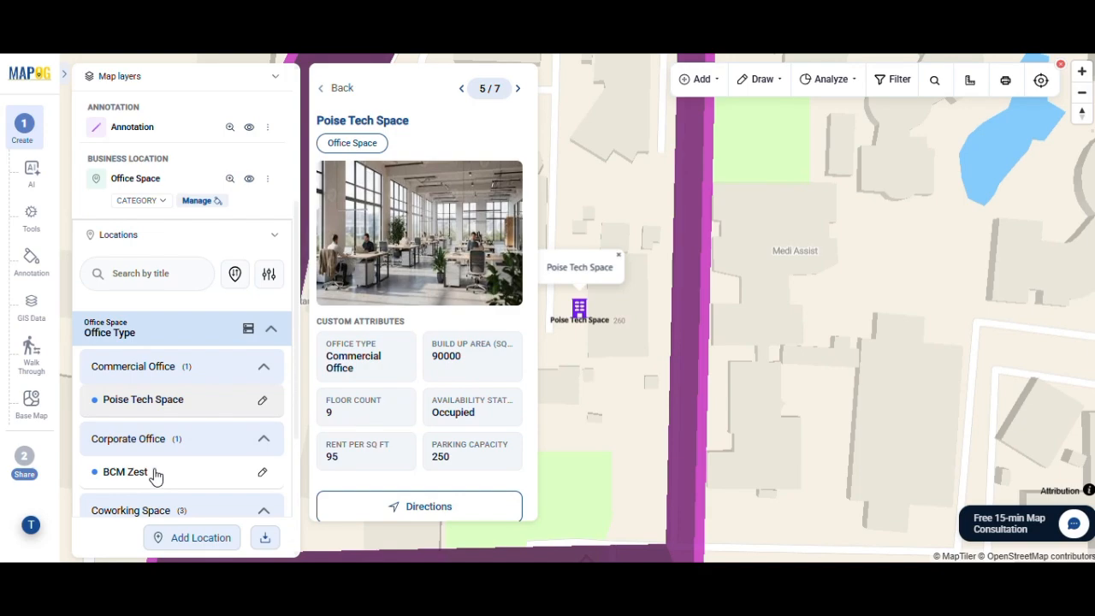
scroll(154, 476, down, 3)
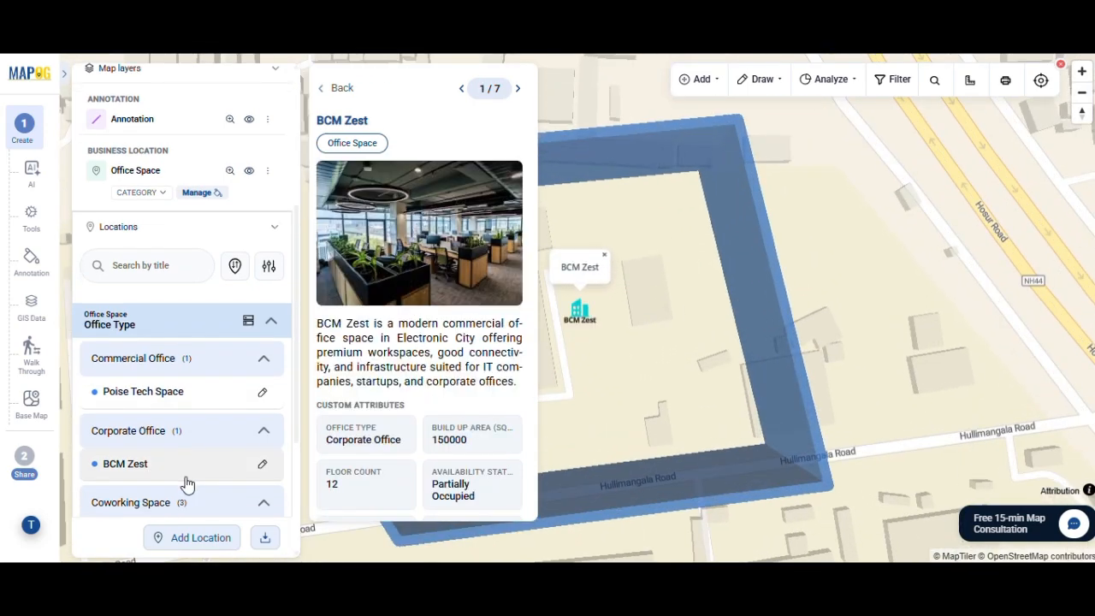
click(205, 402)
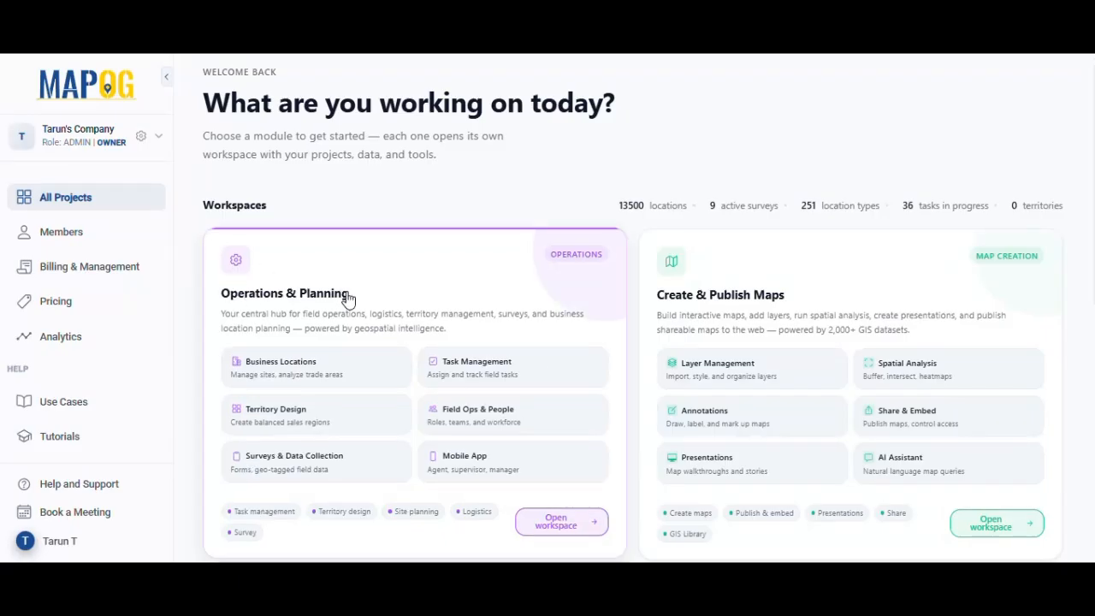
Start a new location type in the Operations & Planning workspace, naming it Office Space and giving it the red color
scroll(325, 303, down, 1)
click(578, 421)
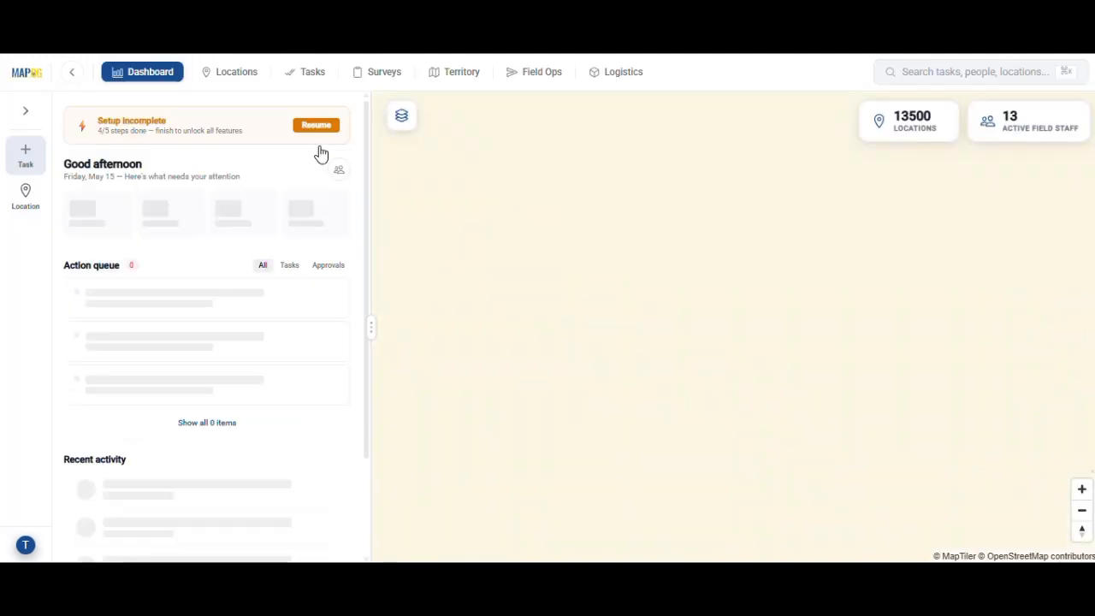
click(213, 72)
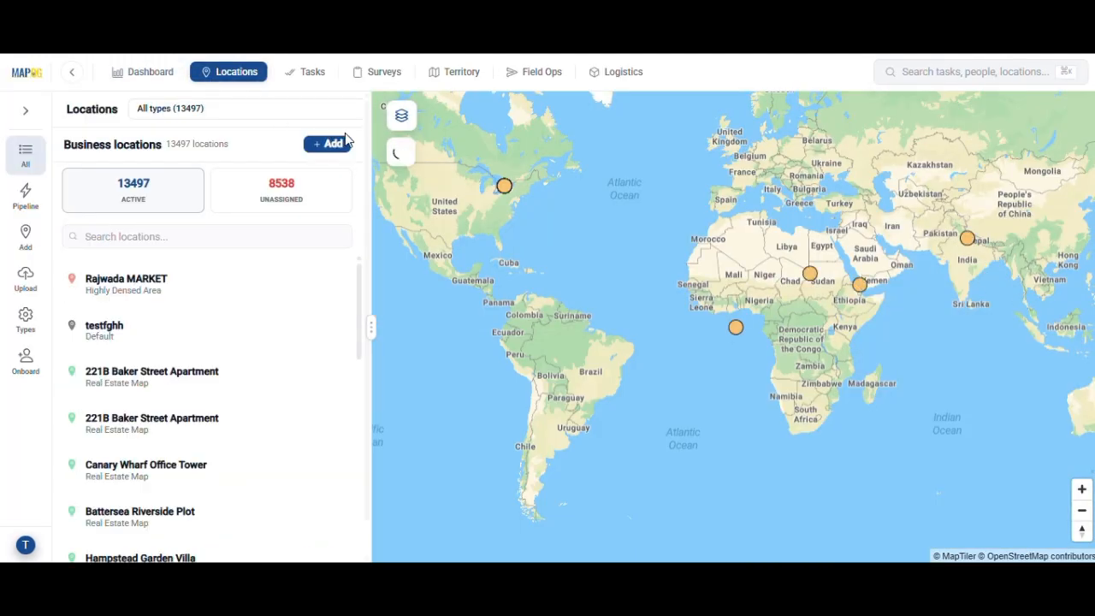
click(336, 146)
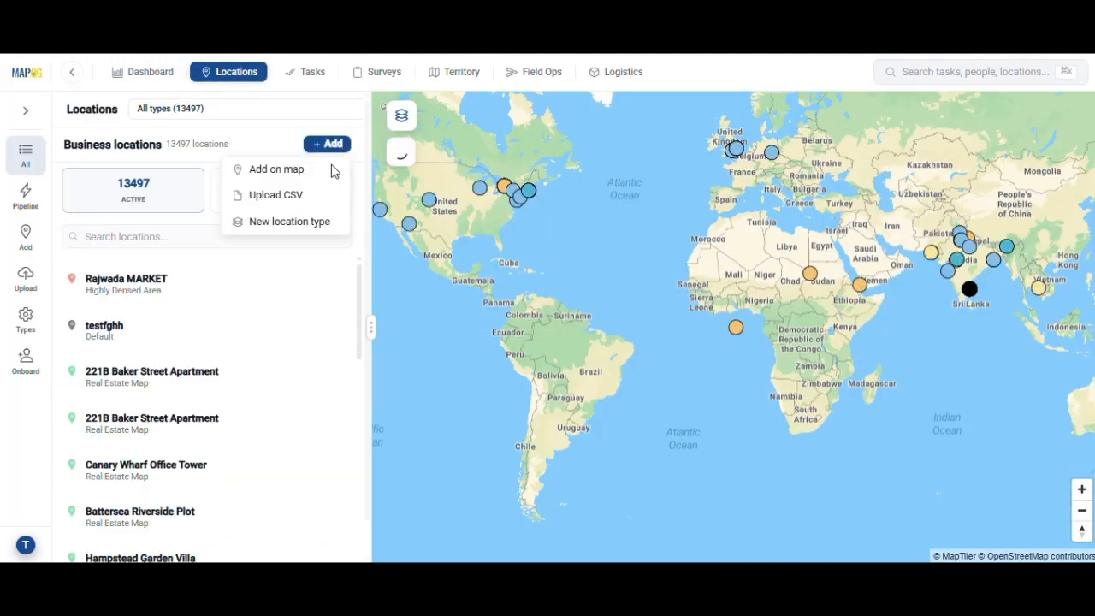
click(293, 223)
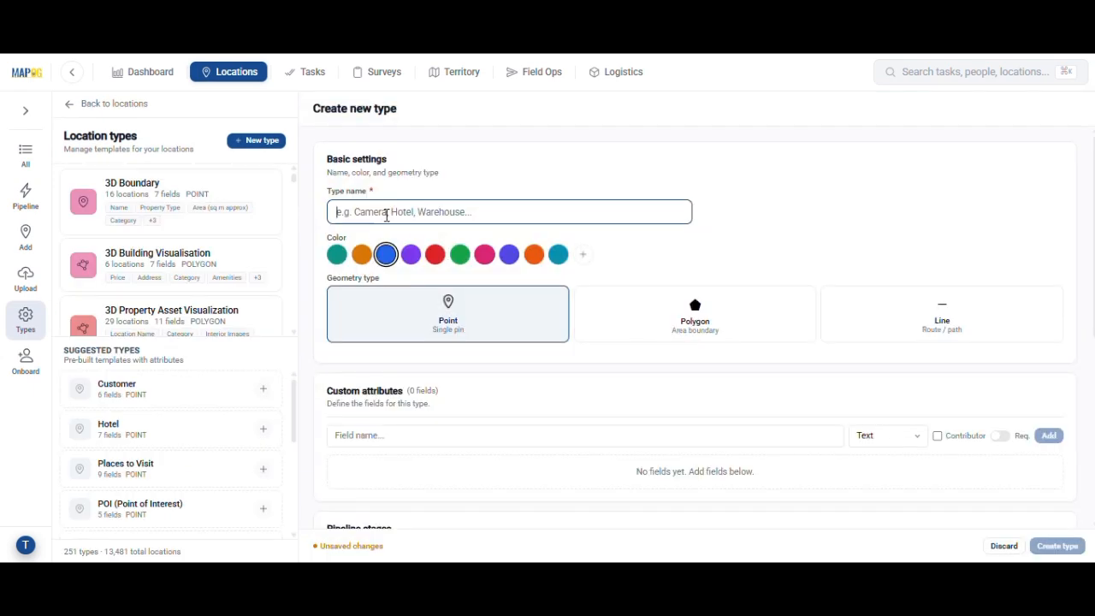
text(Office Space)
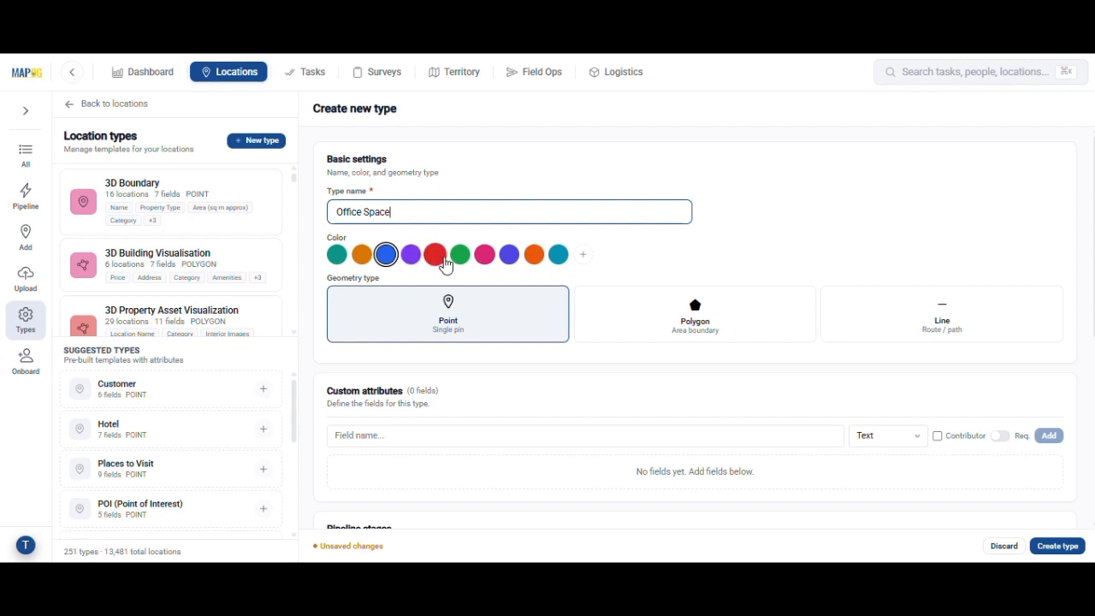
click(435, 255)
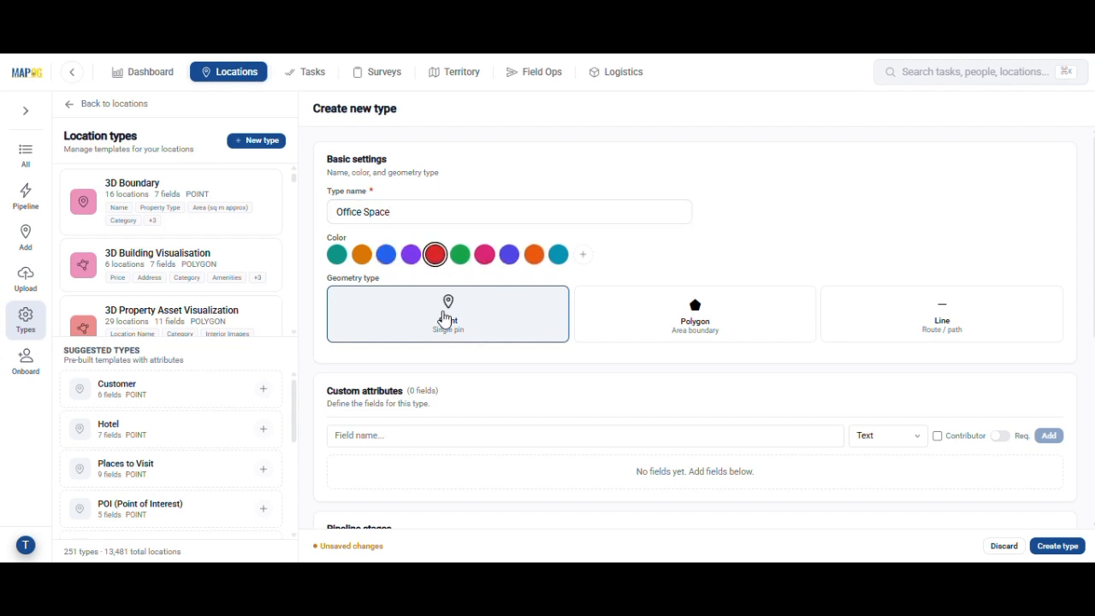
Define a custom attribute named Office Type with the Dropdown field type
click(408, 444)
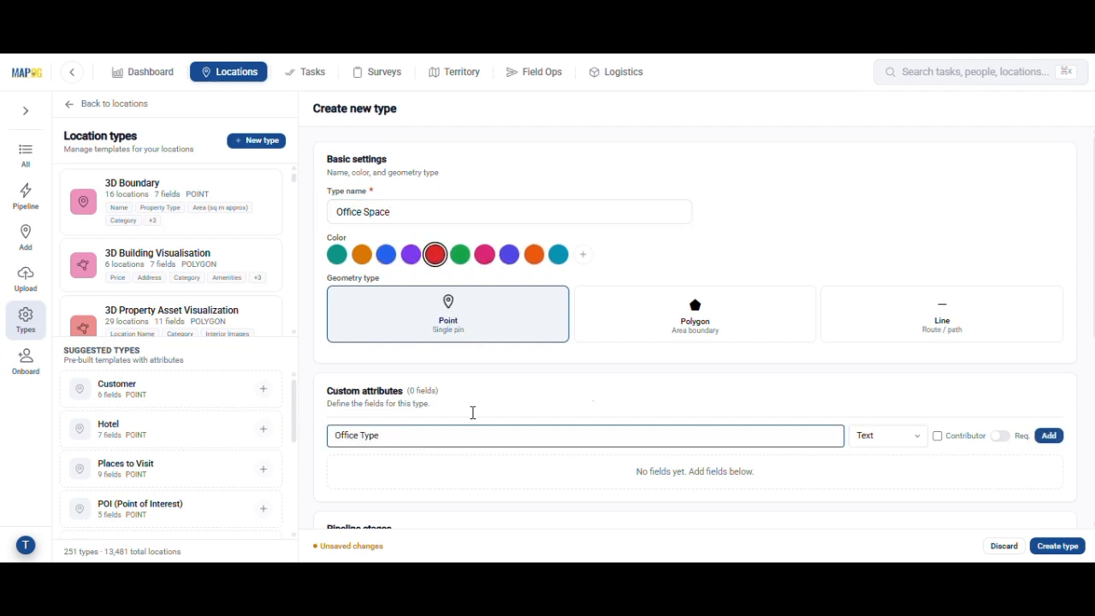
click(911, 443)
click(890, 221)
scroll(779, 436, down, 2)
Give the Office Type attribute the options Coworking Space, Managed office, Corporate Office and Commercial Office, and add it to the type
click(693, 308)
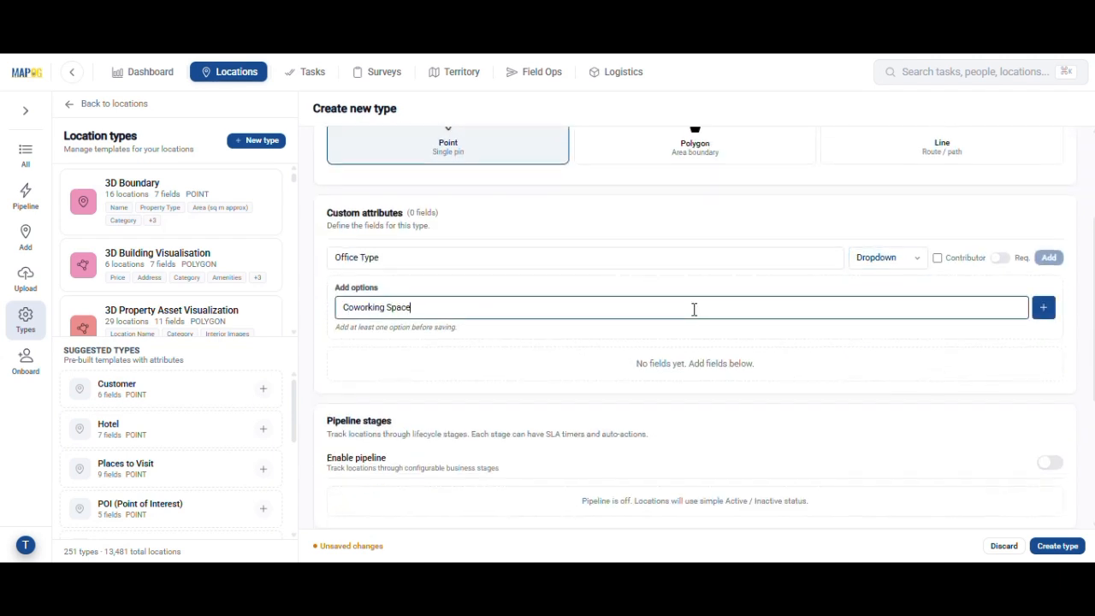
text(Coworking Space)
key(Return)
text(Managed office)
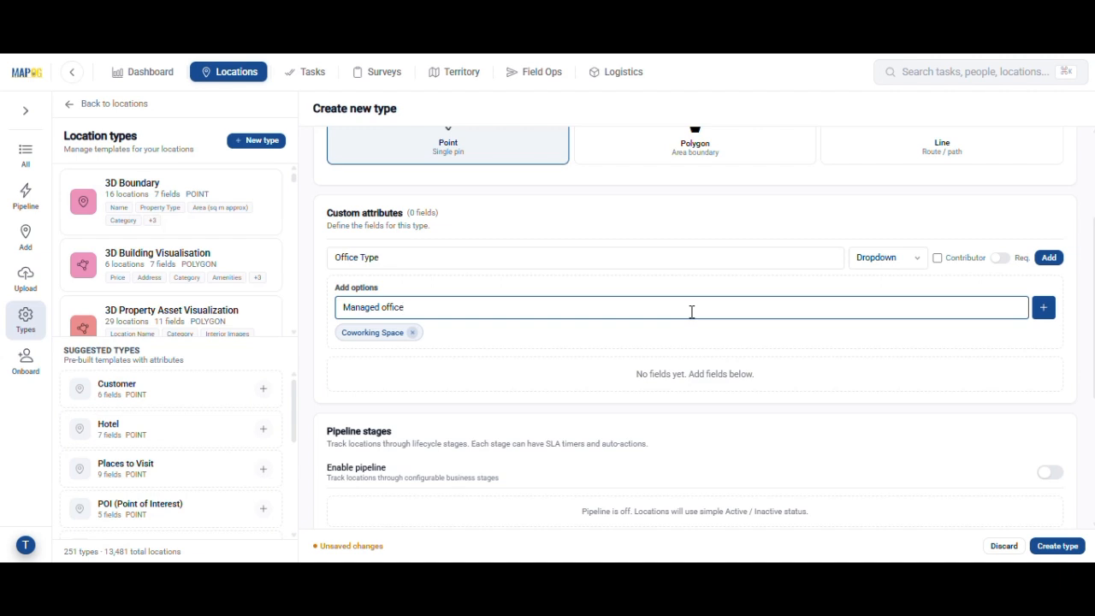
key(Return)
text(Corporate Office)
key(Return)
text(Commercial)
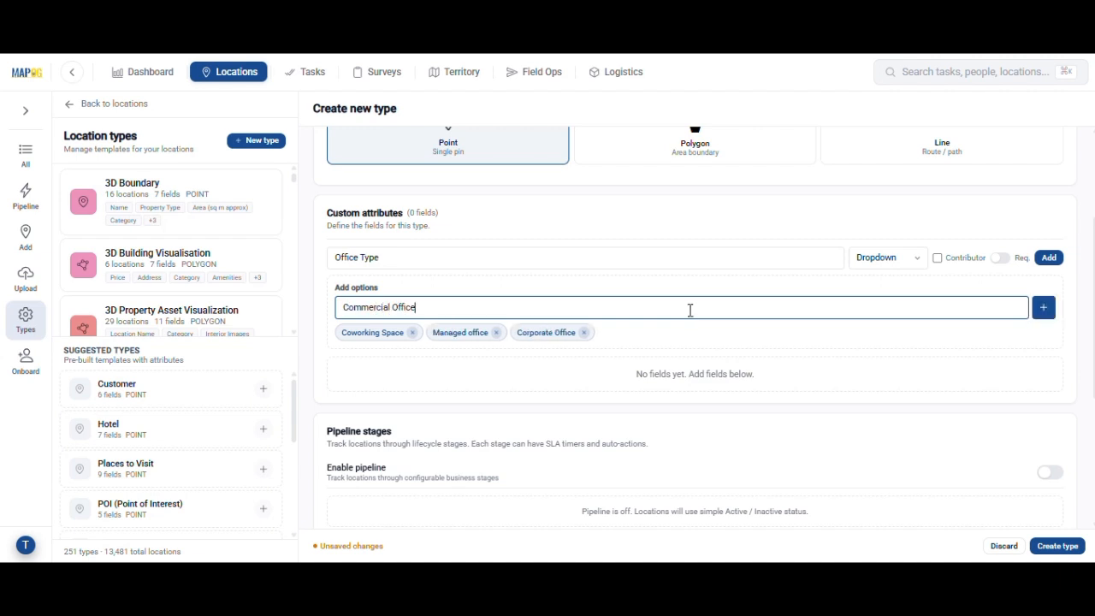
key(Return)
click(1049, 258)
Add number fields Build Up Area (sq ft), Floor Count, Rent per sq ft and Parking Capacity plus dropdown Availability Status, and create the type
text(F)
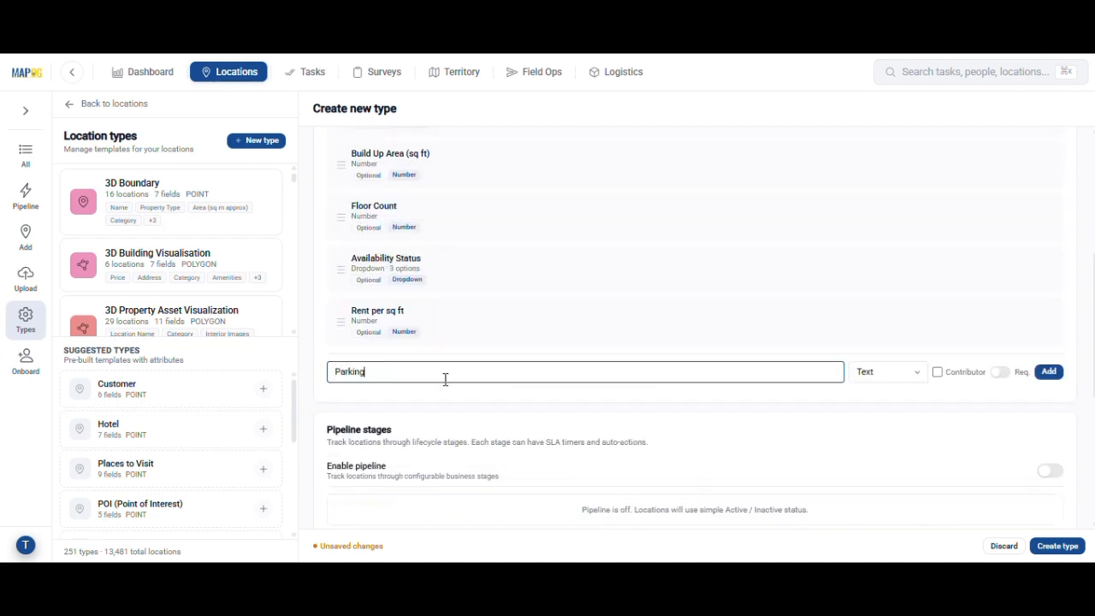
click(890, 372)
click(881, 98)
click(1049, 371)
scroll(894, 277, up, 3)
scroll(895, 277, down, 10)
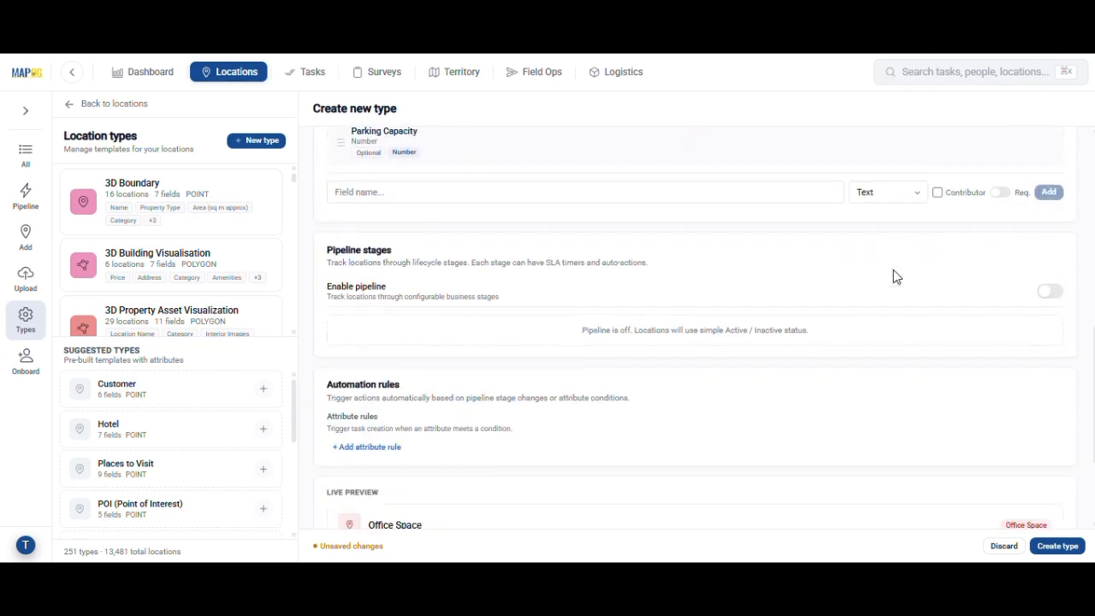
click(1061, 546)
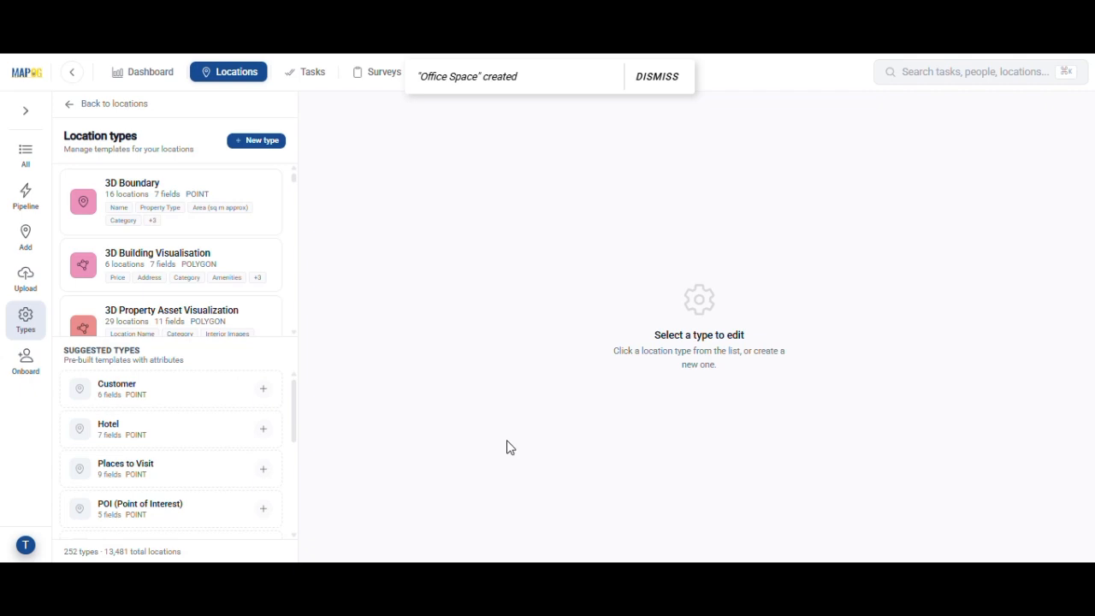
Upload the office locations file using the Office Space business location template
click(26, 280)
click(210, 214)
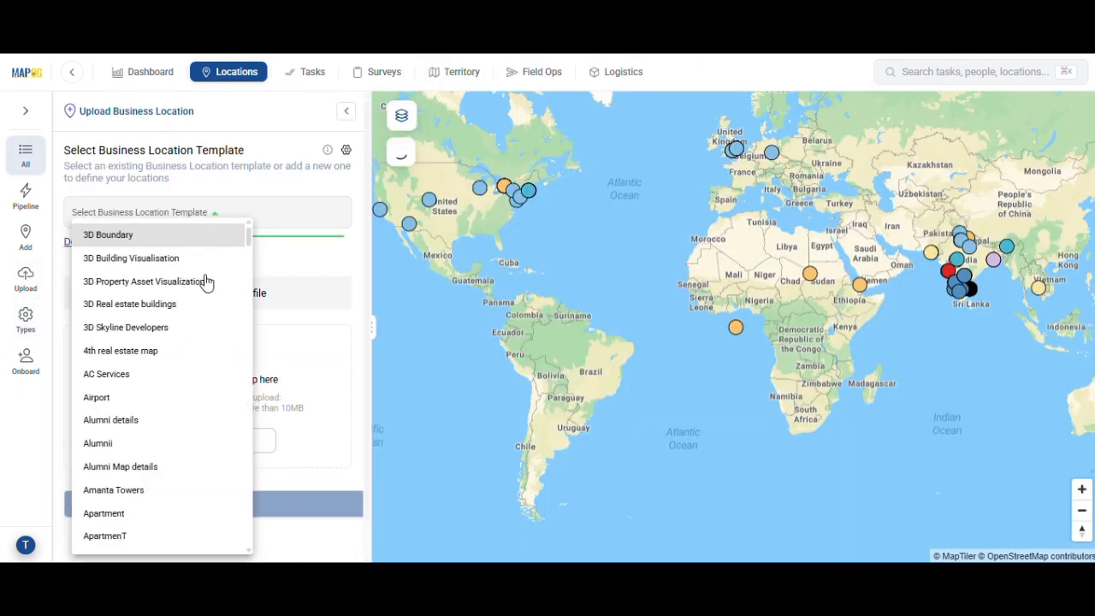
scroll(202, 342, down, 10)
click(169, 297)
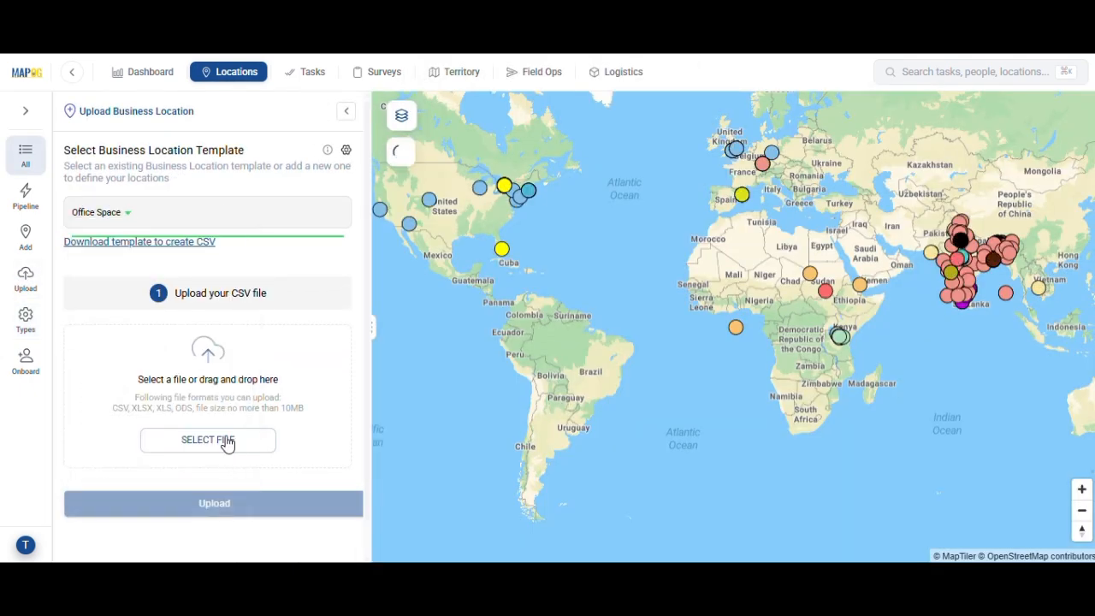
click(227, 440)
double_click(673, 240)
click(269, 507)
Match both the unique id and the title attribute to the Property Name column
scroll(269, 511, down, 1)
click(117, 226)
click(122, 248)
click(256, 395)
click(295, 190)
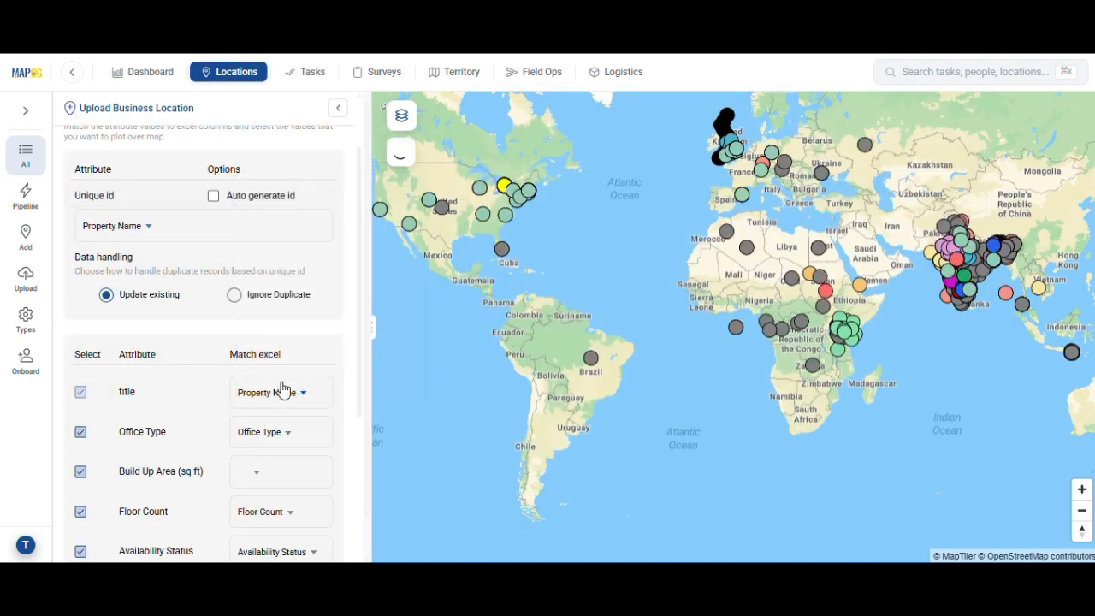
Match Build Up Area (sq ft) to the Built-up Area (sq ft) column and Rent per sq ft to Rent per Sq Ft (₹)
click(272, 471)
click(316, 319)
scroll(278, 394, down, 3)
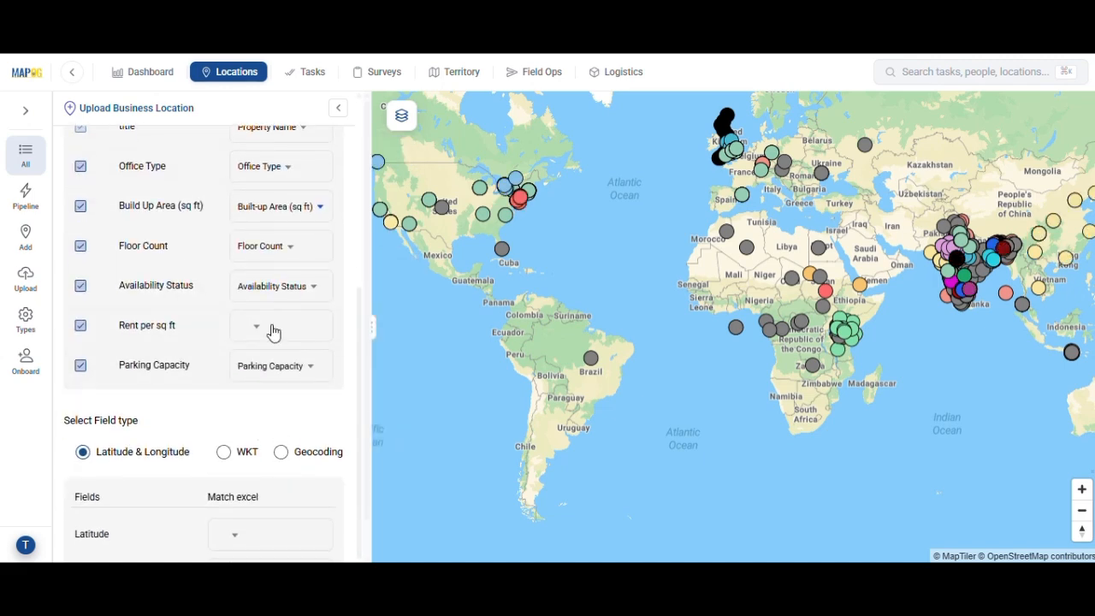
click(274, 326)
click(274, 467)
Match the coordinate fields to the Latitude and Longitude columns and submit the import
scroll(274, 464, down, 1)
click(272, 469)
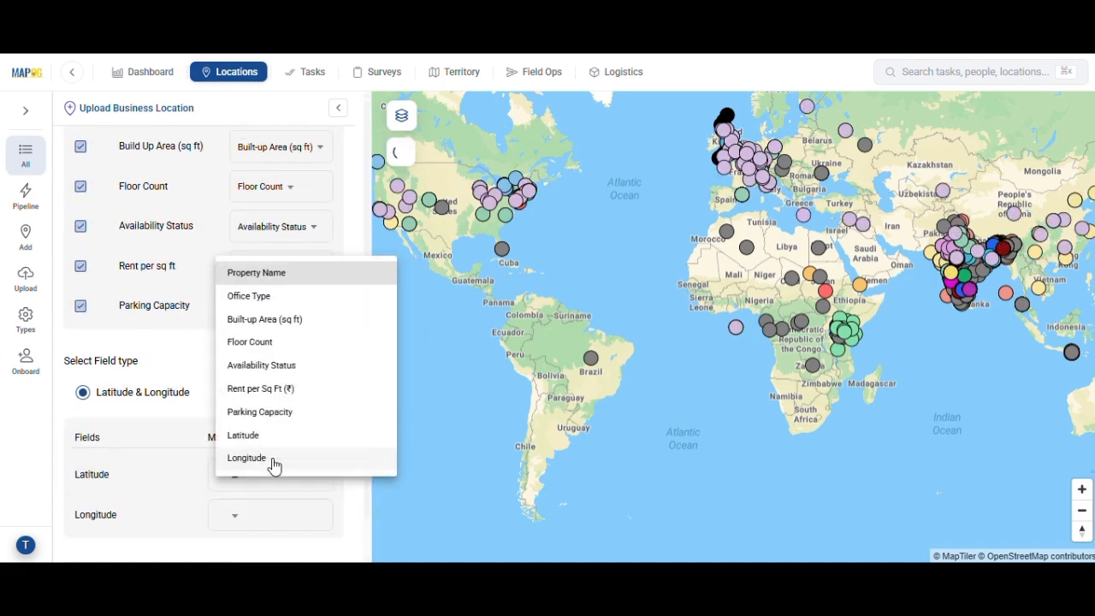
click(272, 435)
click(258, 531)
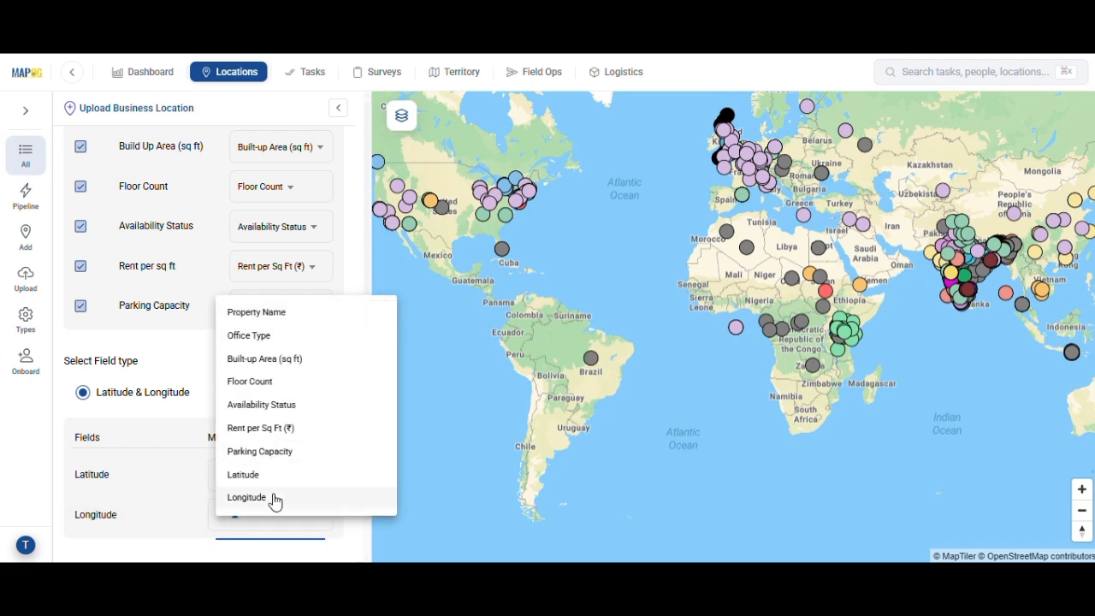
click(274, 502)
scroll(306, 416, down, 1)
click(208, 542)
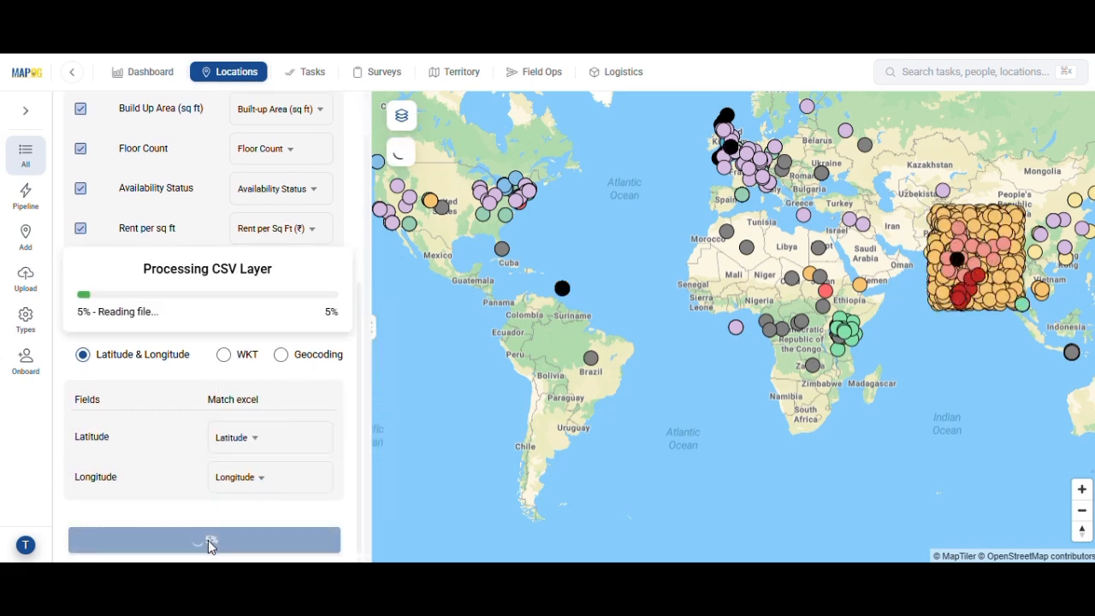
Return to the workspace overview and start a new map in Create & Publish Maps from the Category Map template
click(72, 74)
click(72, 74)
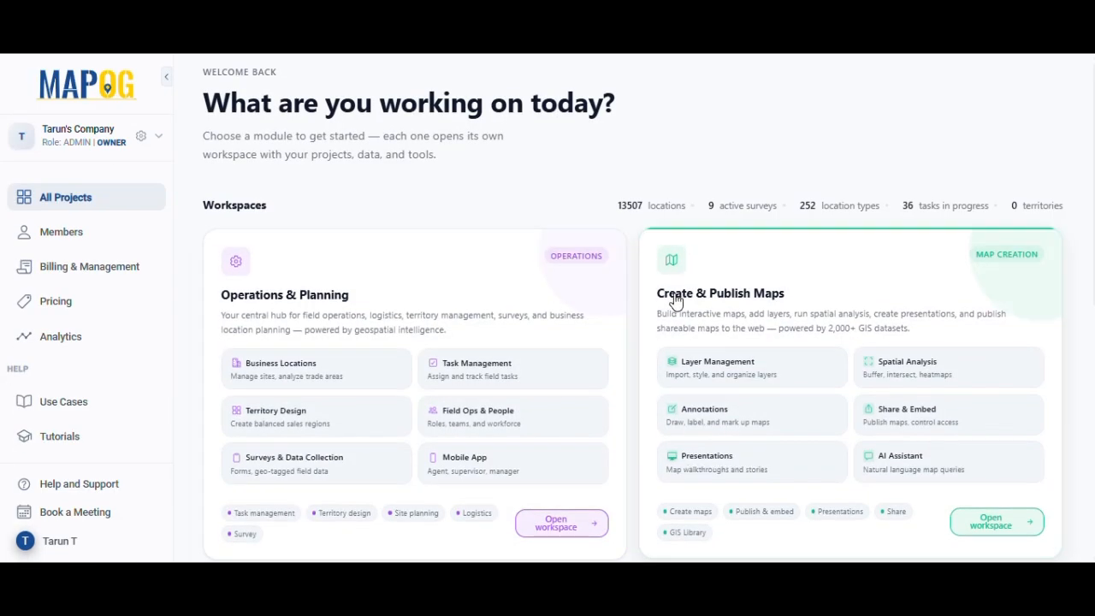
click(741, 309)
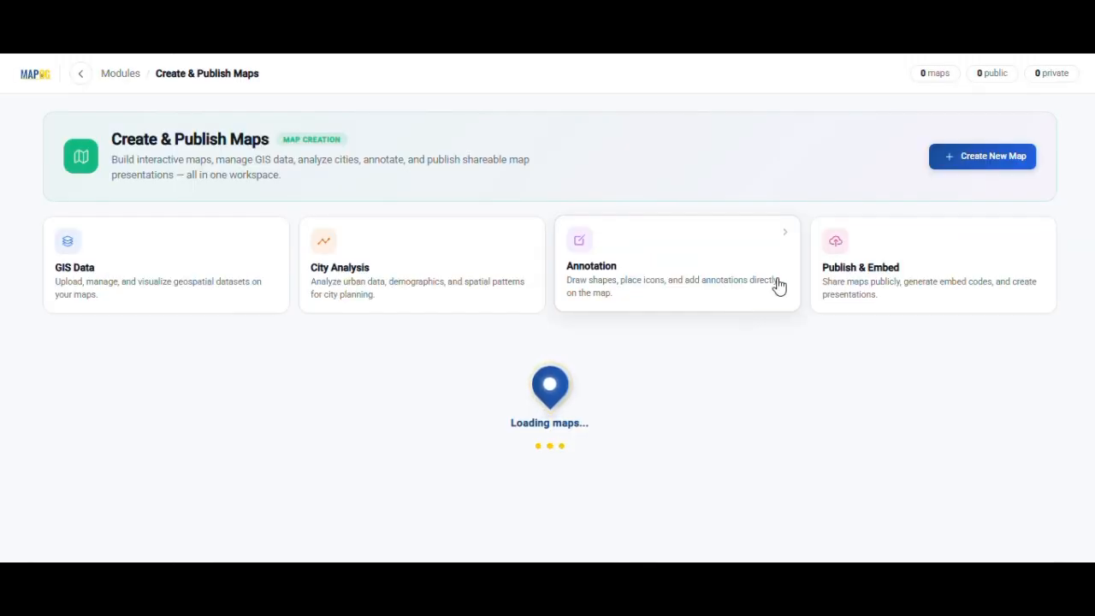
click(994, 174)
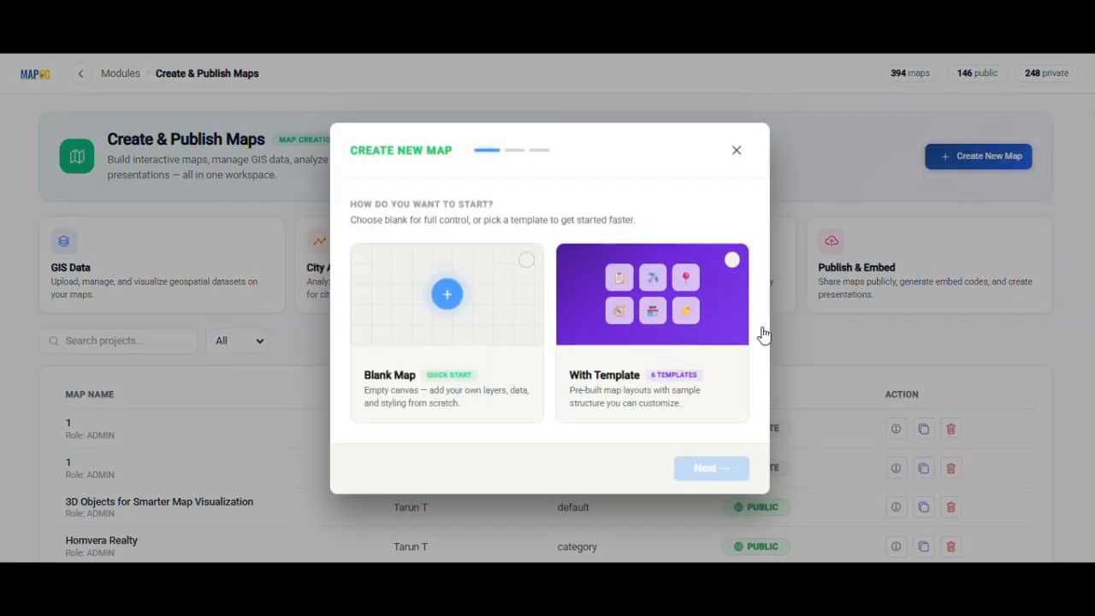
click(679, 309)
click(709, 485)
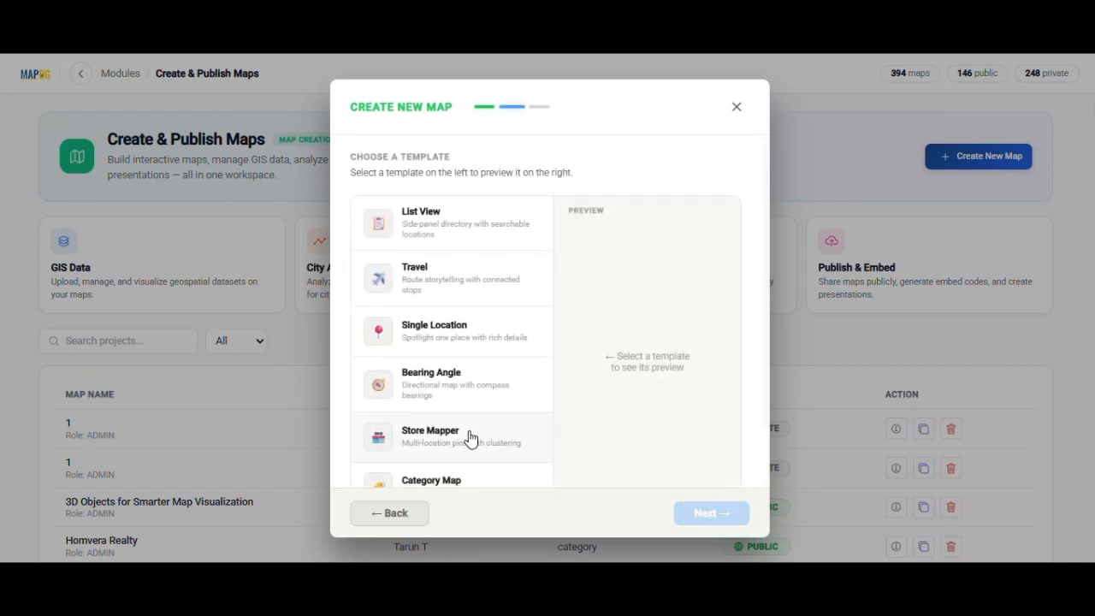
scroll(469, 438, down, 1)
click(454, 429)
click(715, 516)
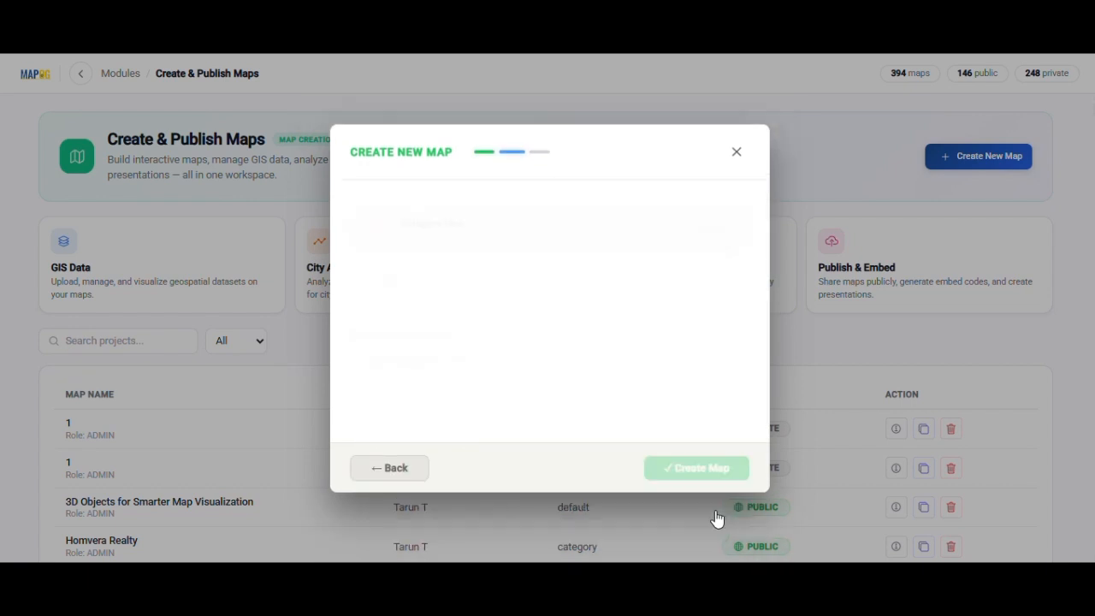
Title the map "Office Spaces in Bangalore with 3D Boundaries", paste a description about exploring Bangalore office spaces with 3D boundaries, and create it
click(560, 291)
text(Office Spaces in)
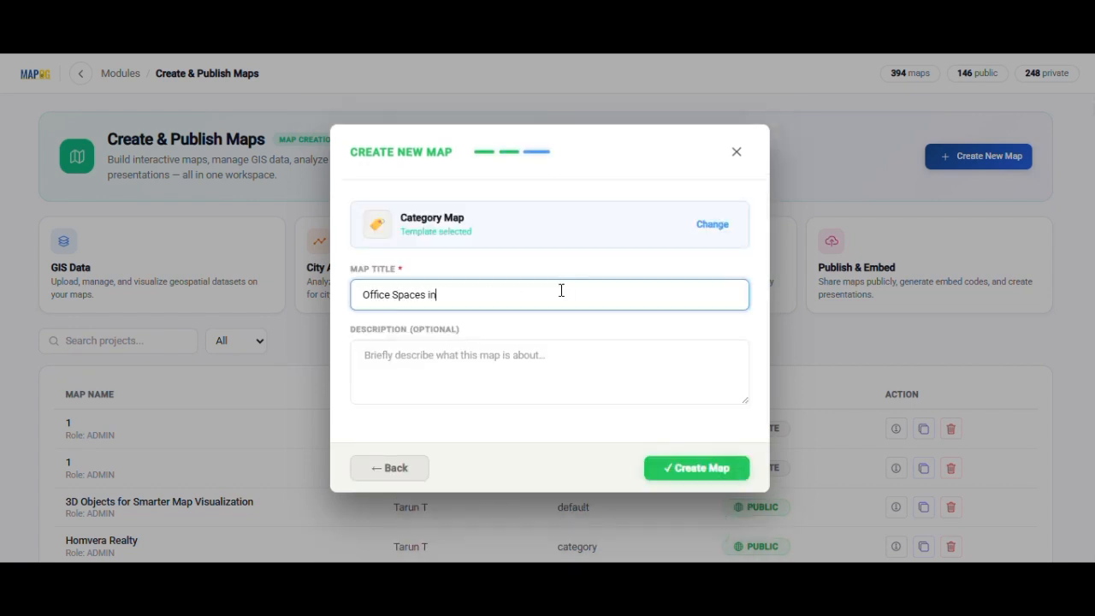
text( Bangalore with 3D Boundaries)
click(553, 343)
text(Explore office spaces in Bangalore using interactive 3D boundaries to visualize property extents, building scale, availability, rental details, and commercial infrastructure directly on the map.)
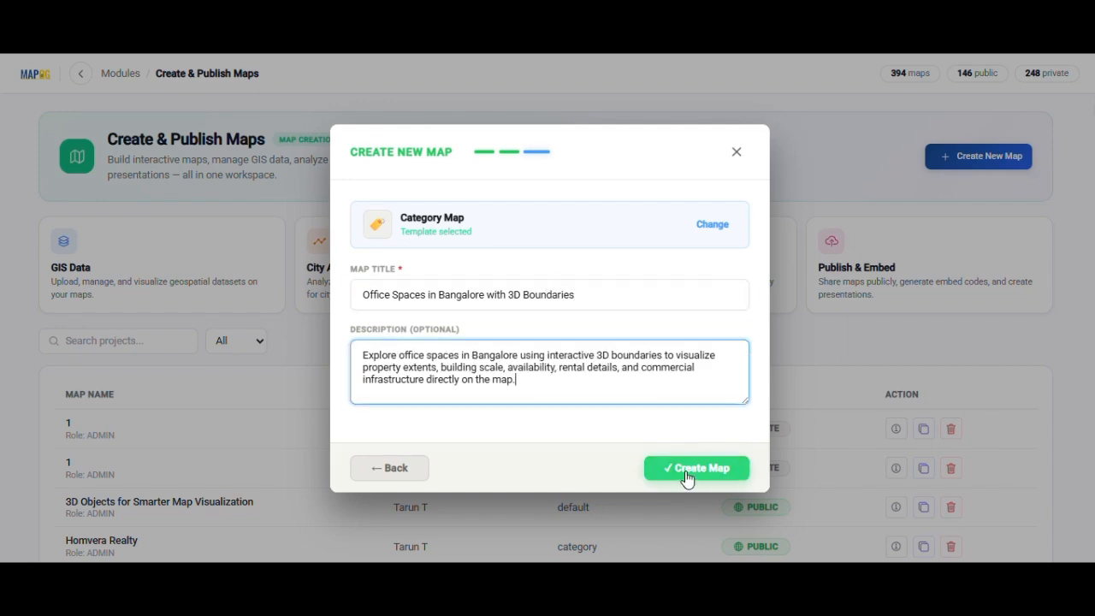
click(714, 470)
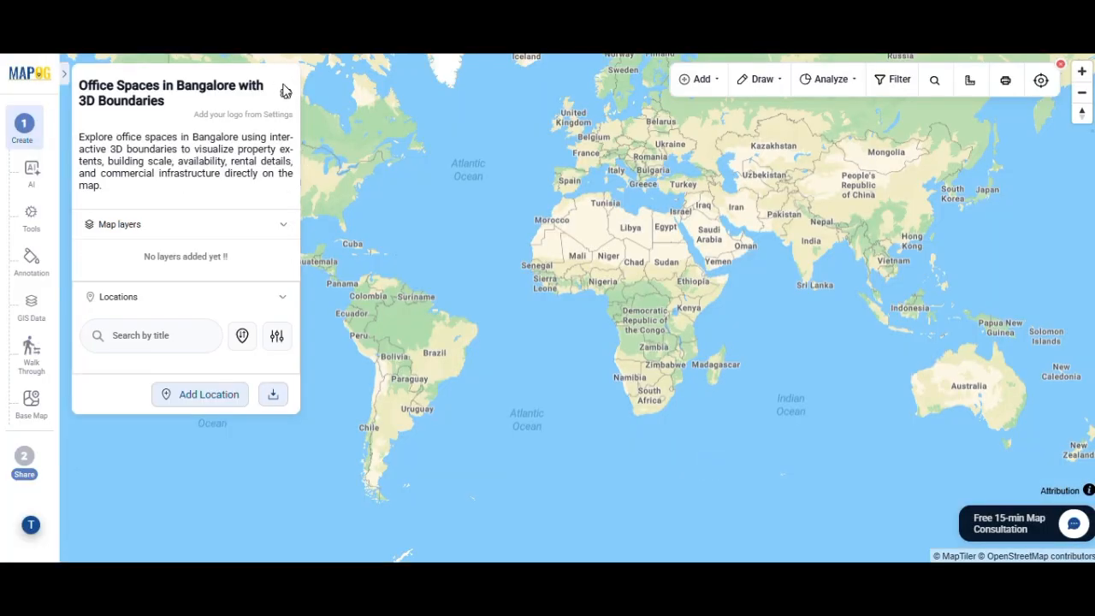
Upload the image "49-min (1)" as the map's logo and save the overview settings
click(282, 92)
click(186, 359)
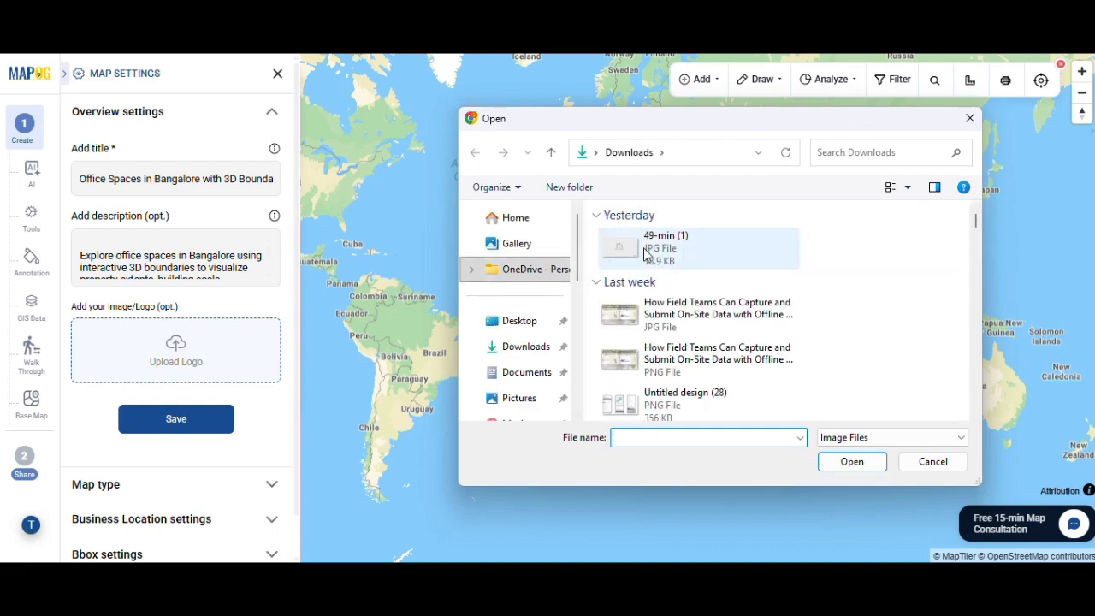
double_click(646, 250)
click(206, 526)
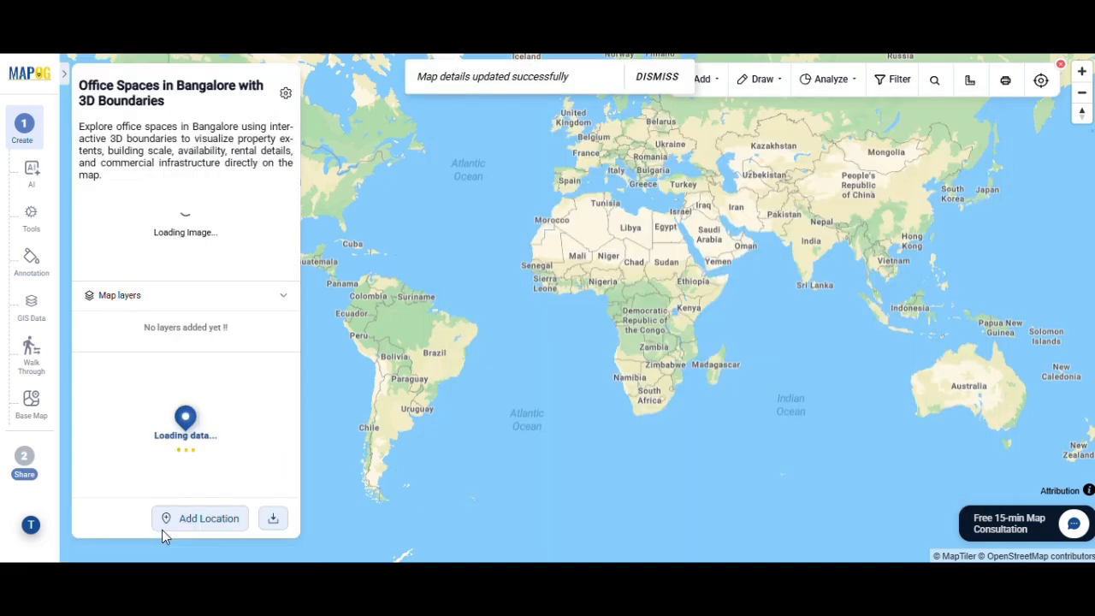
Add all locations of the Office Space template from the business location library to the map
click(209, 517)
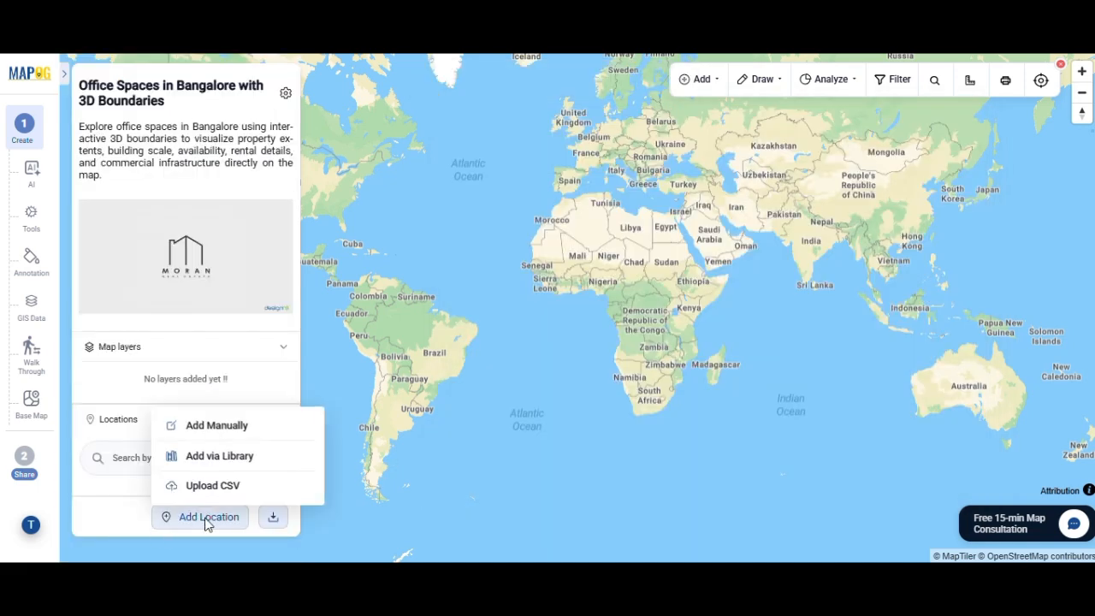
click(220, 456)
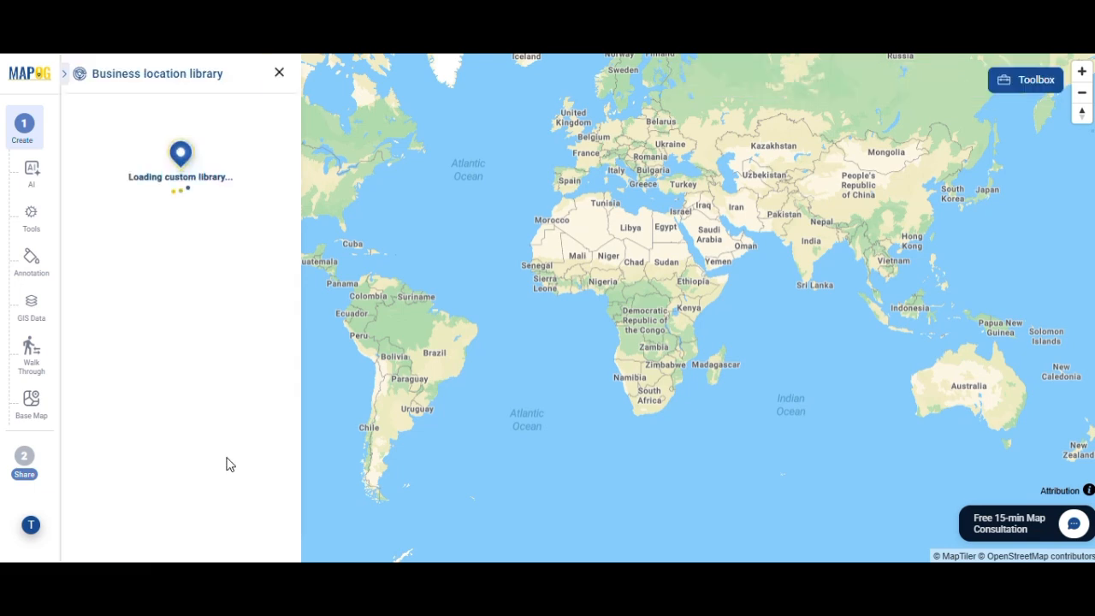
text(Offic)
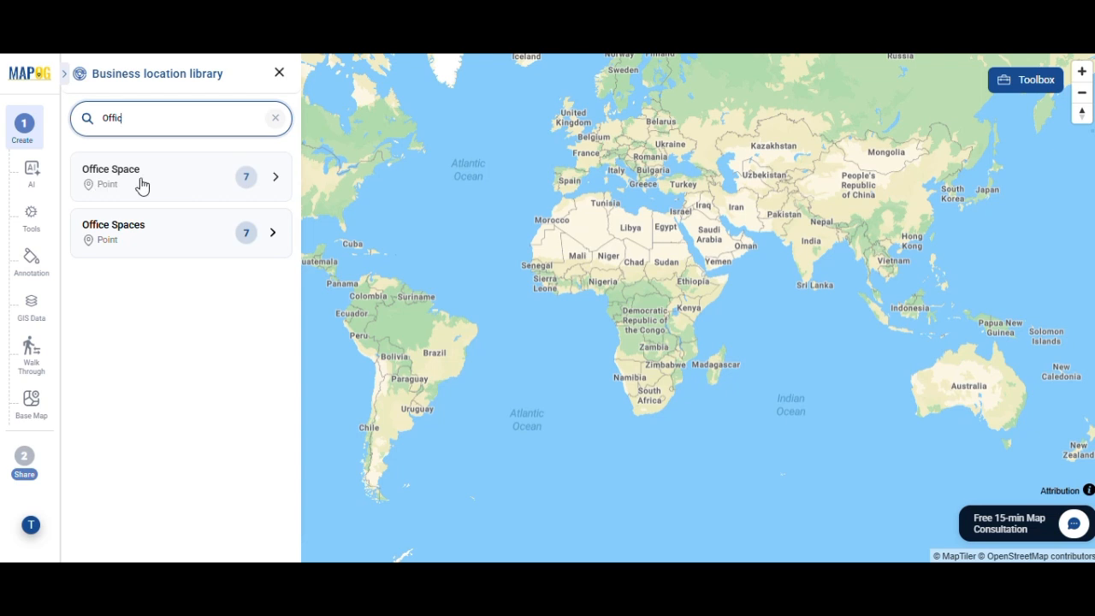
click(142, 187)
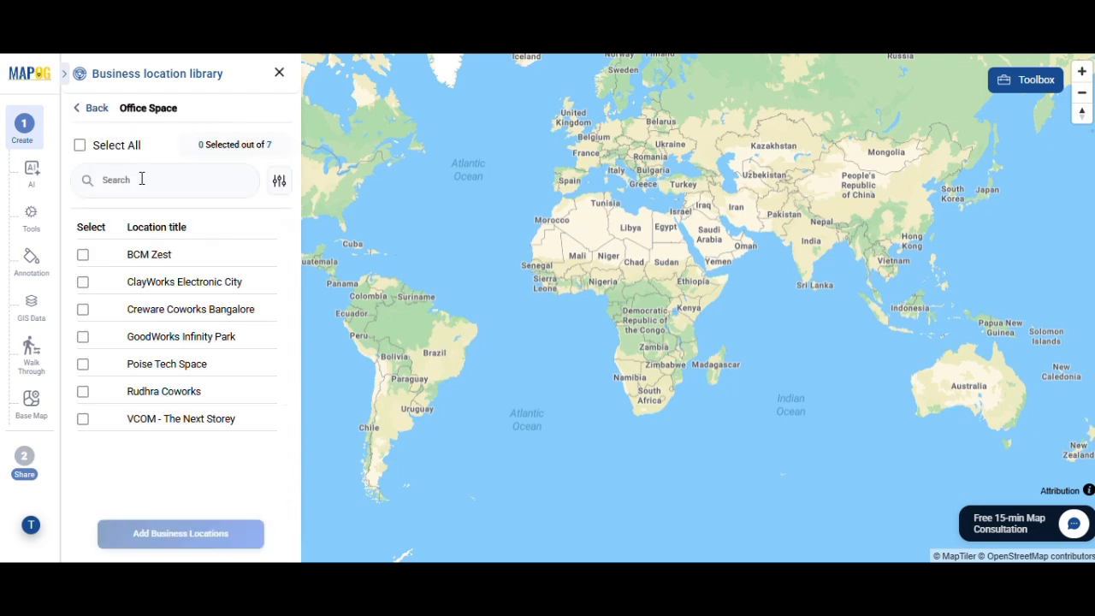
click(83, 255)
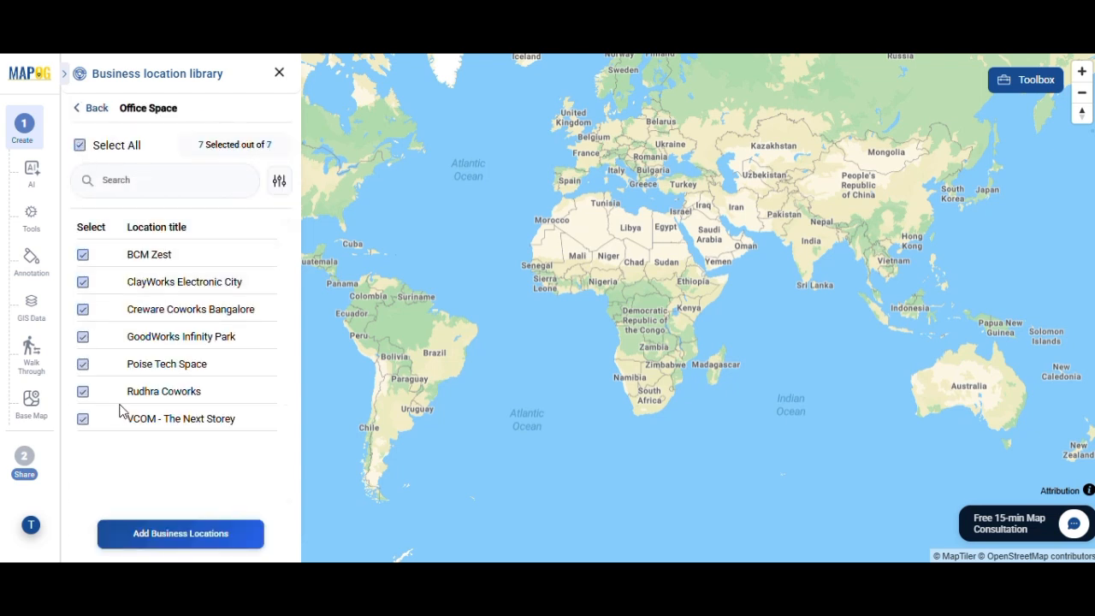
click(180, 533)
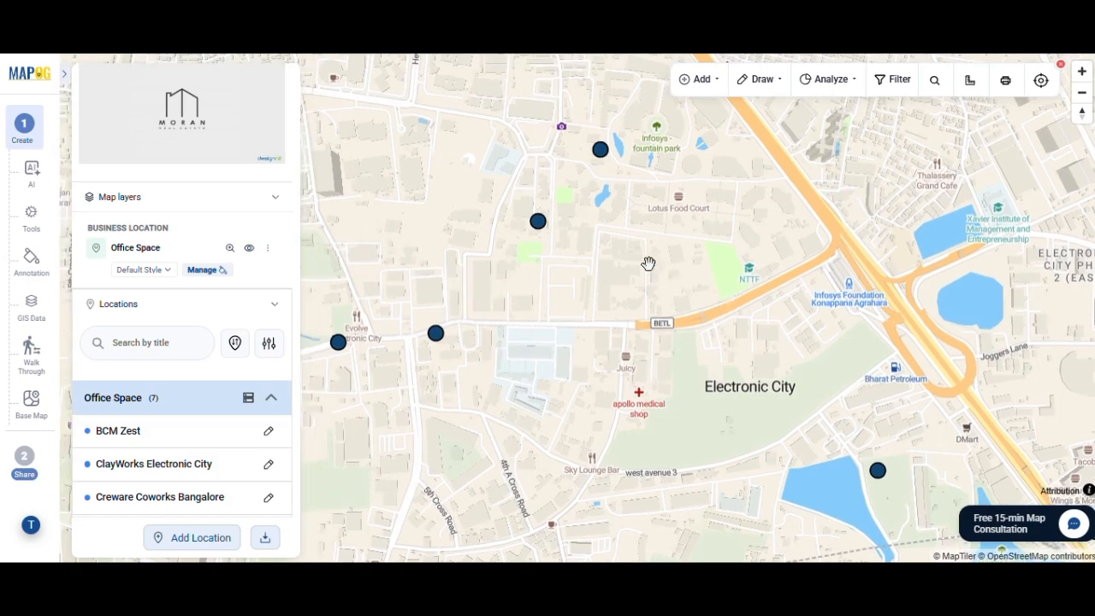
Edit BCM Zest by pasting a description of the modern commercial office space, uploading the image "download (7)", and saving the location
click(268, 432)
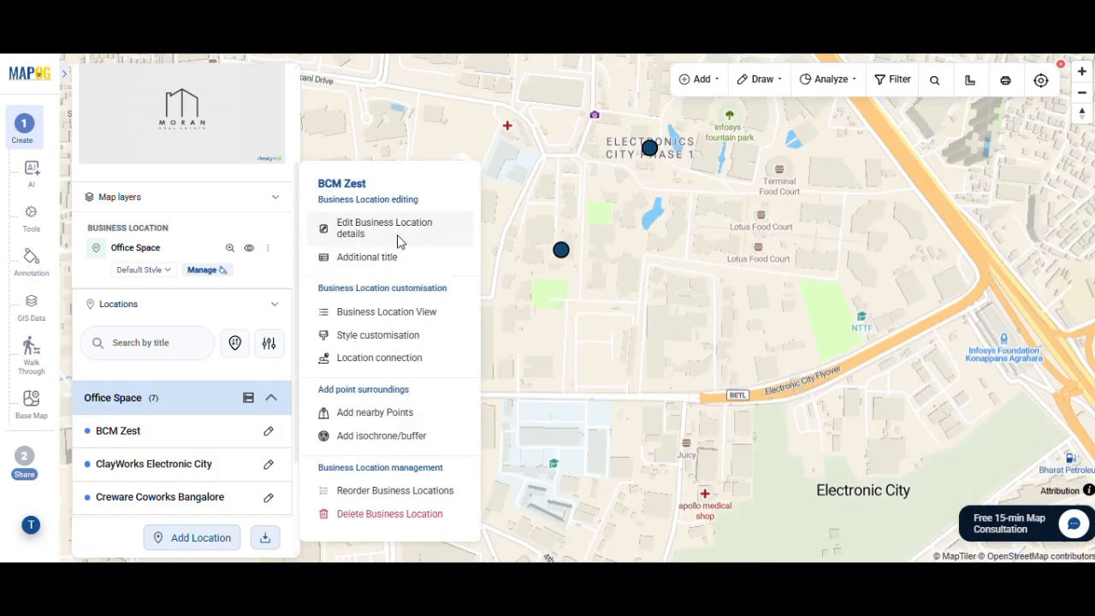
click(399, 243)
key(ctrl+v)
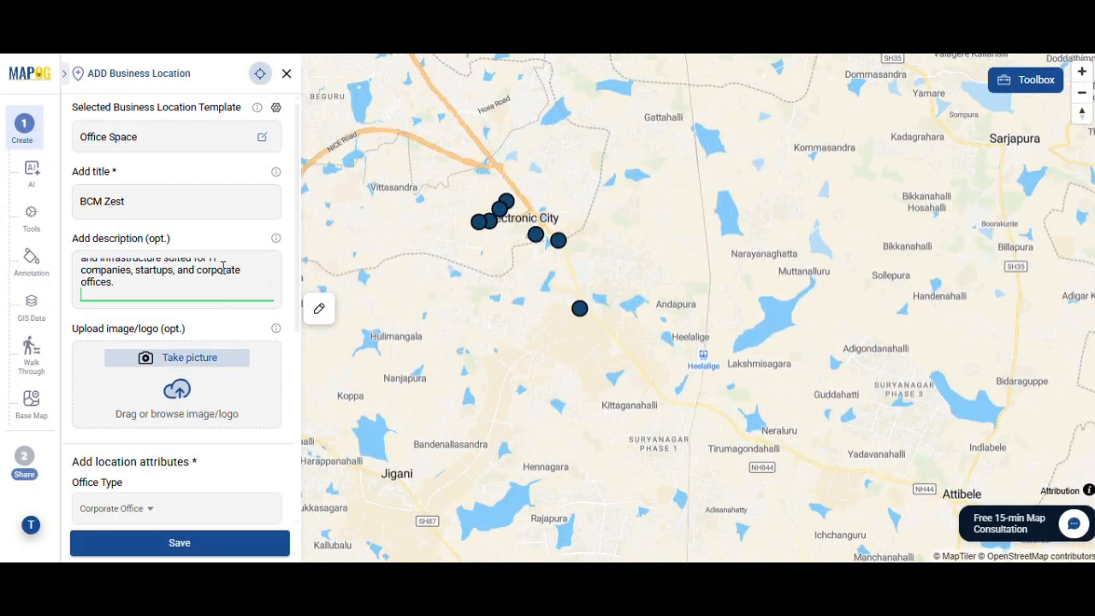
click(205, 413)
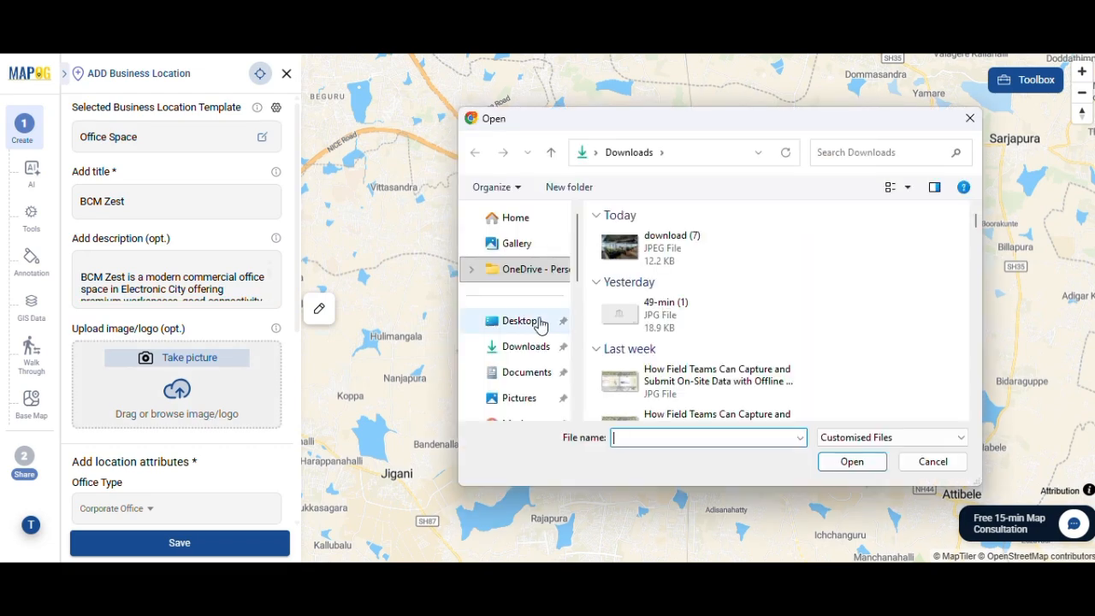
click(659, 264)
double_click(659, 264)
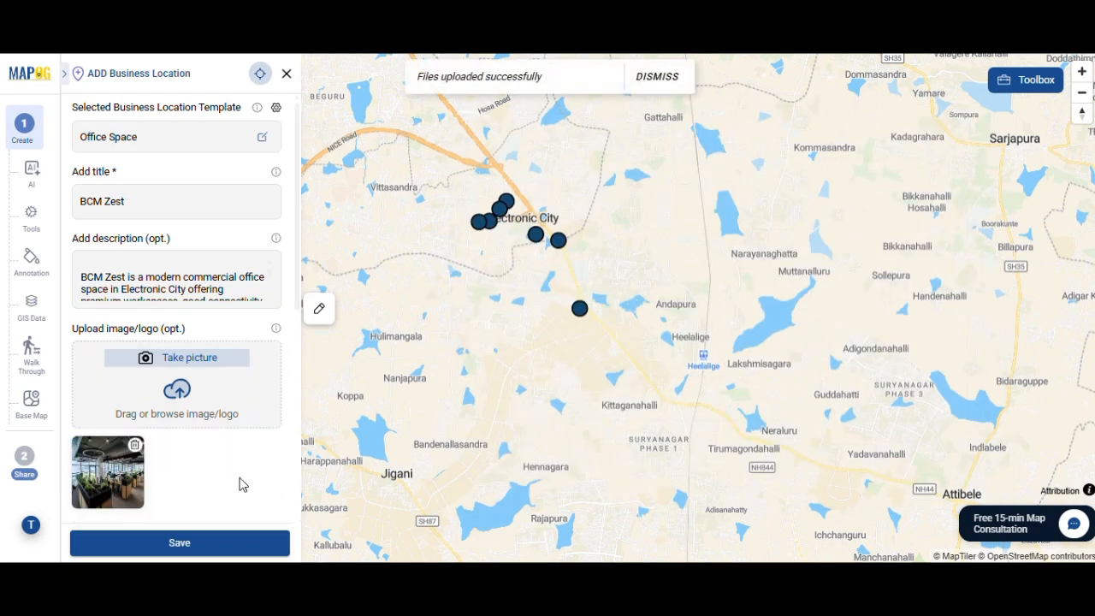
scroll(237, 481, down, 5)
scroll(237, 484, up, 4)
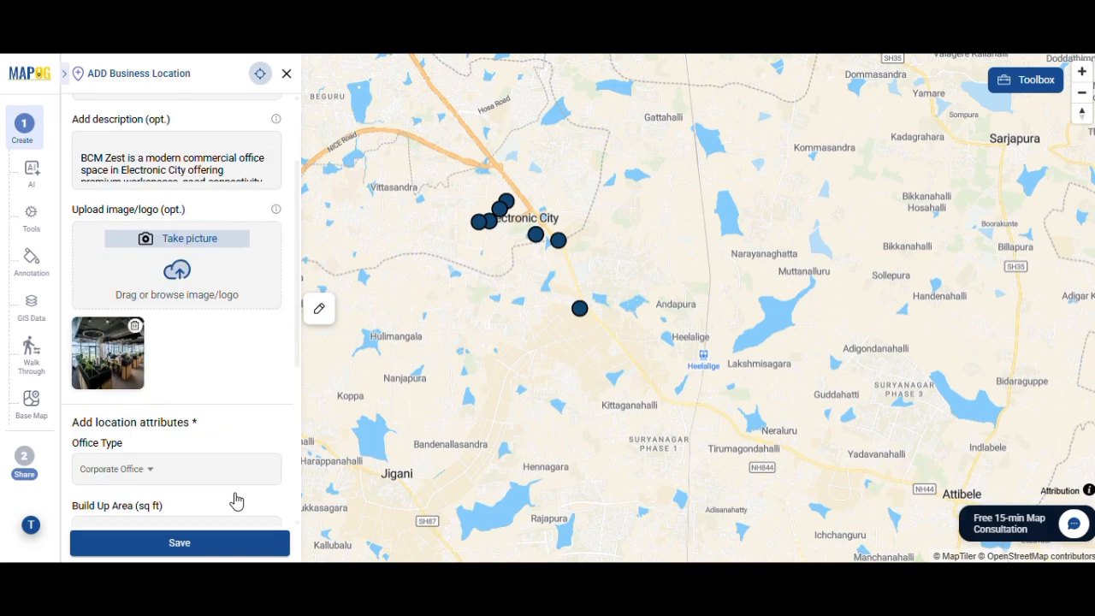
click(214, 547)
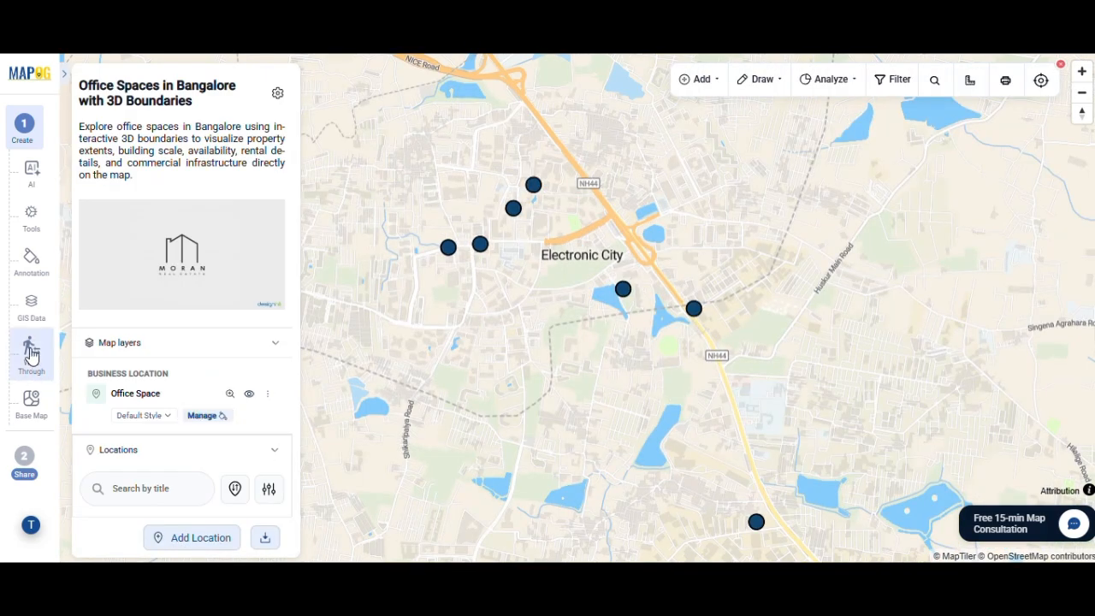
Draw a 3D Boundary annotation around the green plot beside the lake that contains the ClayWorks Electronic City point
click(38, 265)
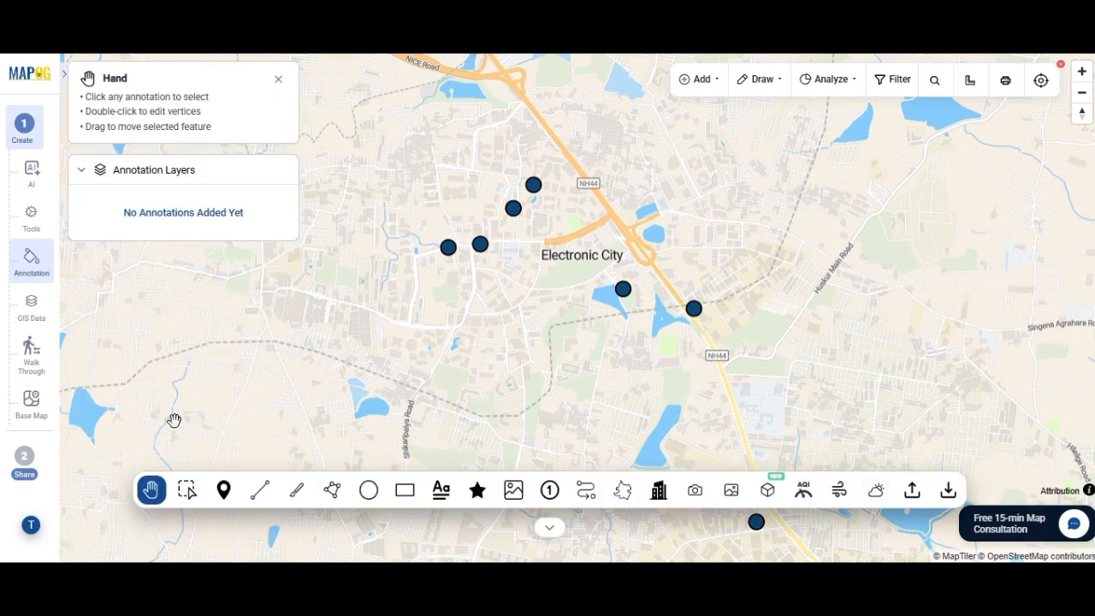
click(623, 489)
click(582, 414)
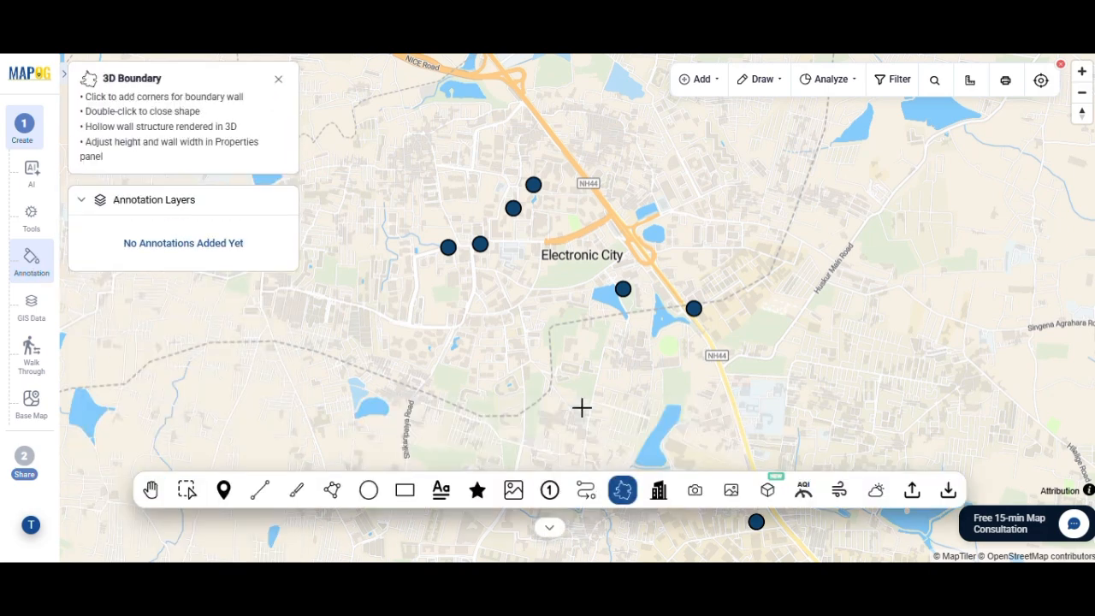
scroll(567, 281, up, 5)
scroll(704, 283, up, 5)
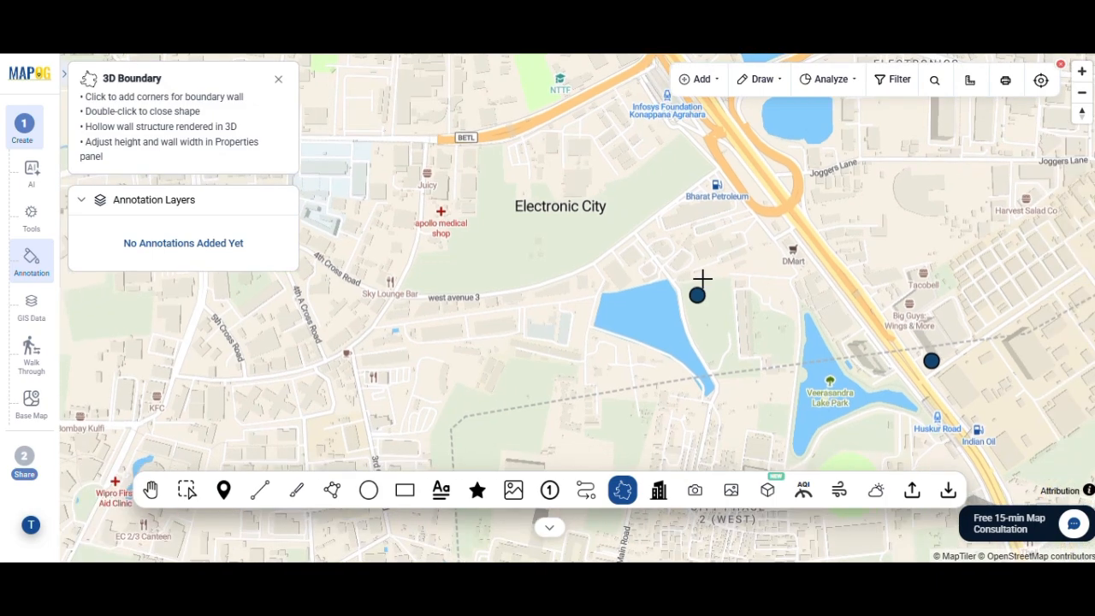
scroll(664, 320, up, 3)
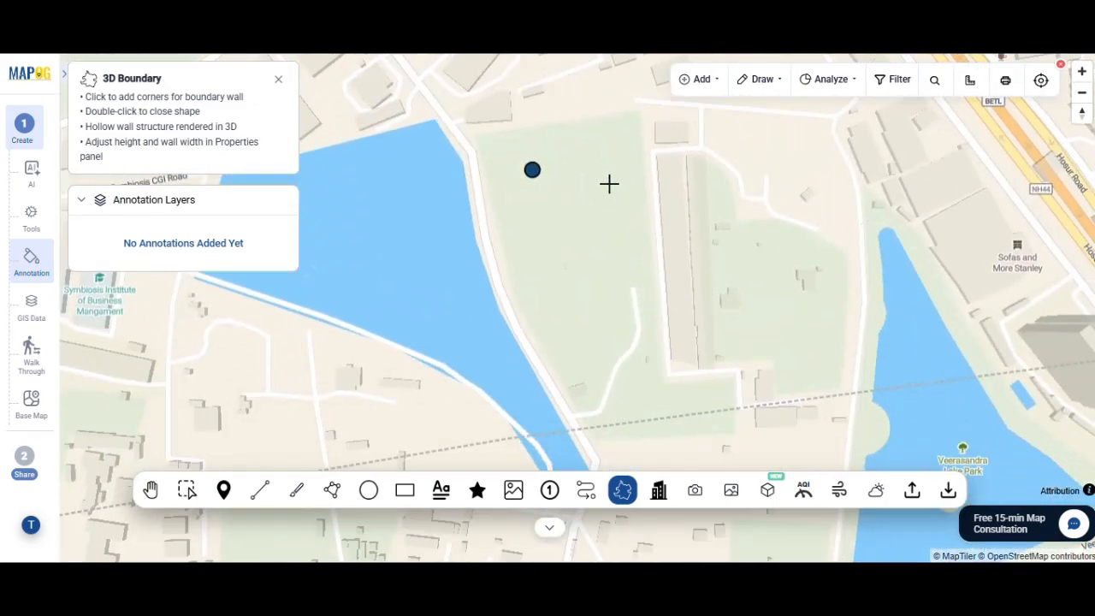
click(466, 135)
click(645, 104)
click(671, 374)
click(740, 373)
click(740, 444)
click(582, 445)
double_click(504, 292)
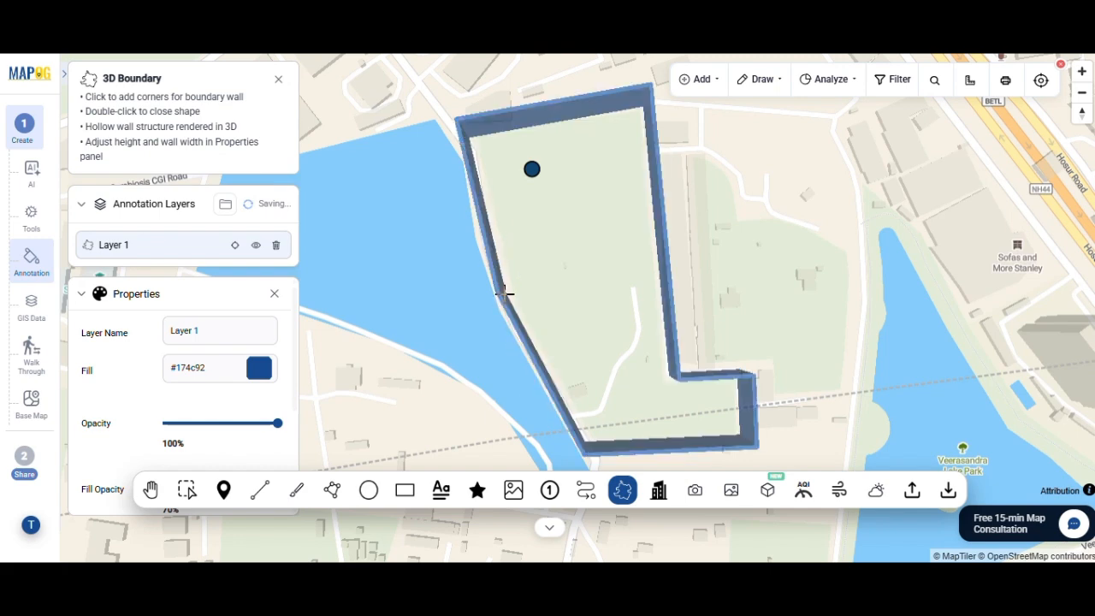
Name the boundary layer ClayWorks and give it a dark green fill with 100% fill opacity
click(240, 334)
text(ClayWorks)
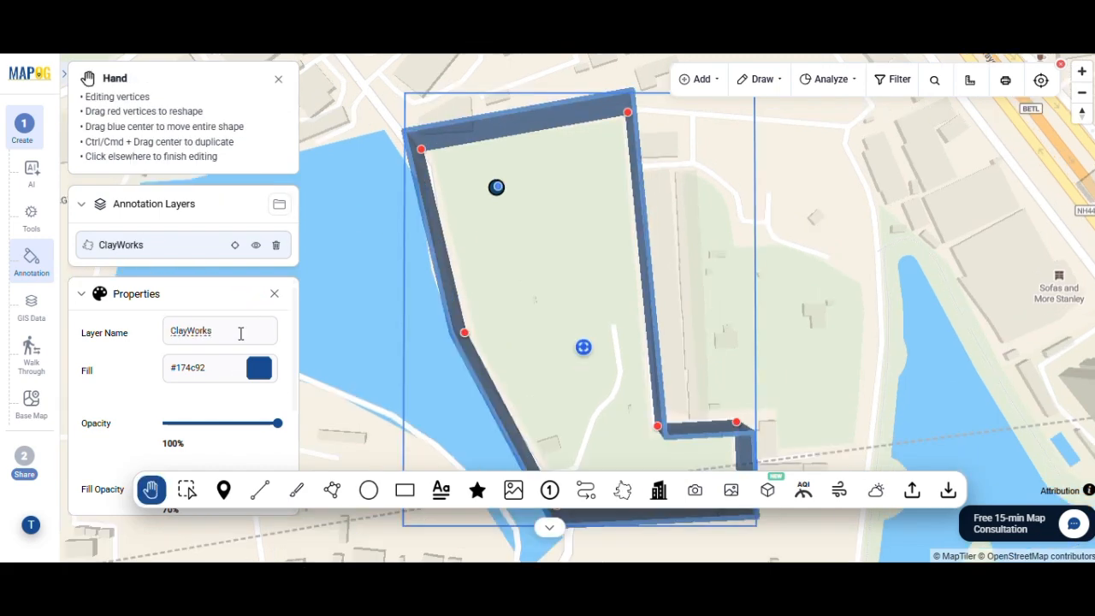
scroll(241, 334, down, 1)
click(262, 319)
click(350, 443)
mouse_move(385, 372)
mouse_down()
mouse_move(403, 376)
mouse_move(406, 395)
mouse_up()
click(376, 443)
click(226, 396)
mouse_move(275, 366)
mouse_down()
mouse_move(220, 368)
mouse_move(191, 391)
mouse_move(268, 398)
mouse_move(229, 381)
mouse_move(278, 380)
mouse_up()
scroll(253, 414, down, 1)
scroll(252, 408, down, 2)
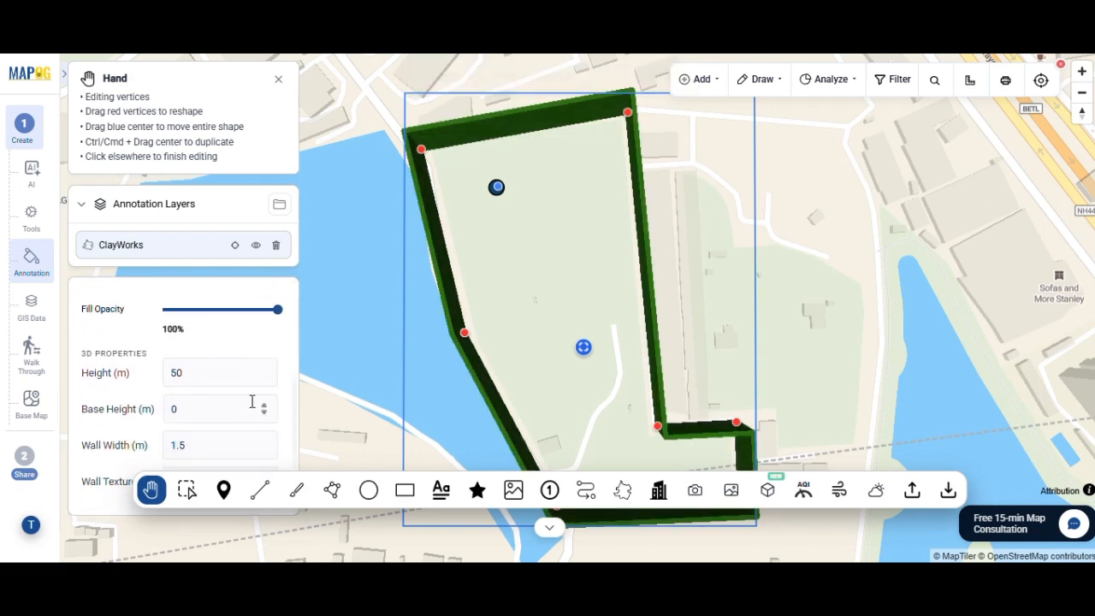
Set the ClayWorks boundary's height to 80 m and finish editing it
text(80)
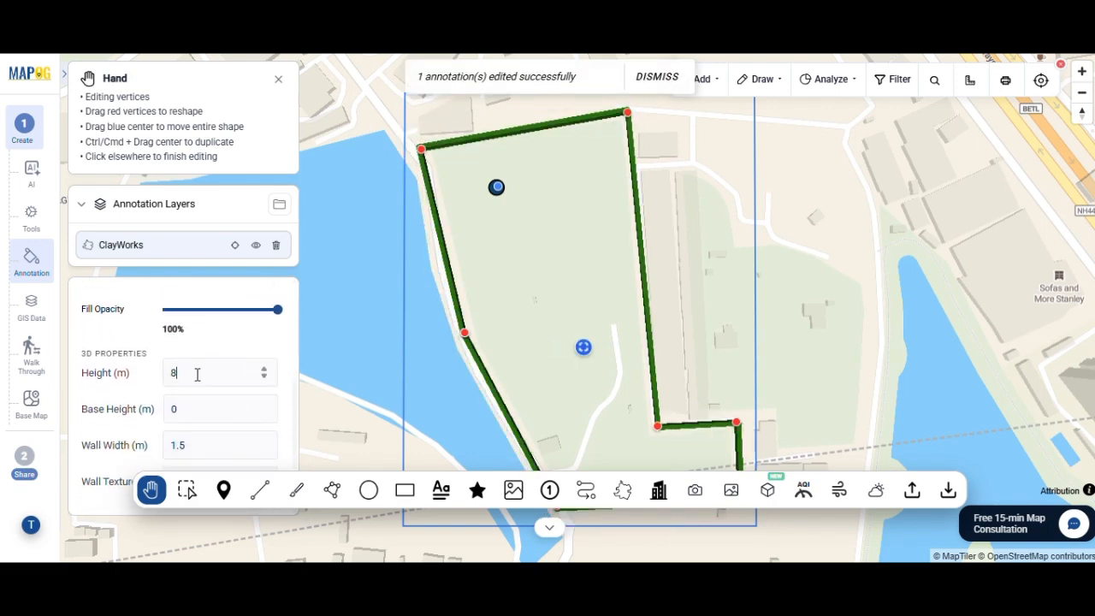
scroll(217, 470, up, 2)
scroll(217, 474, down, 2)
scroll(219, 467, up, 3)
click(880, 364)
scroll(880, 364, down, 5)
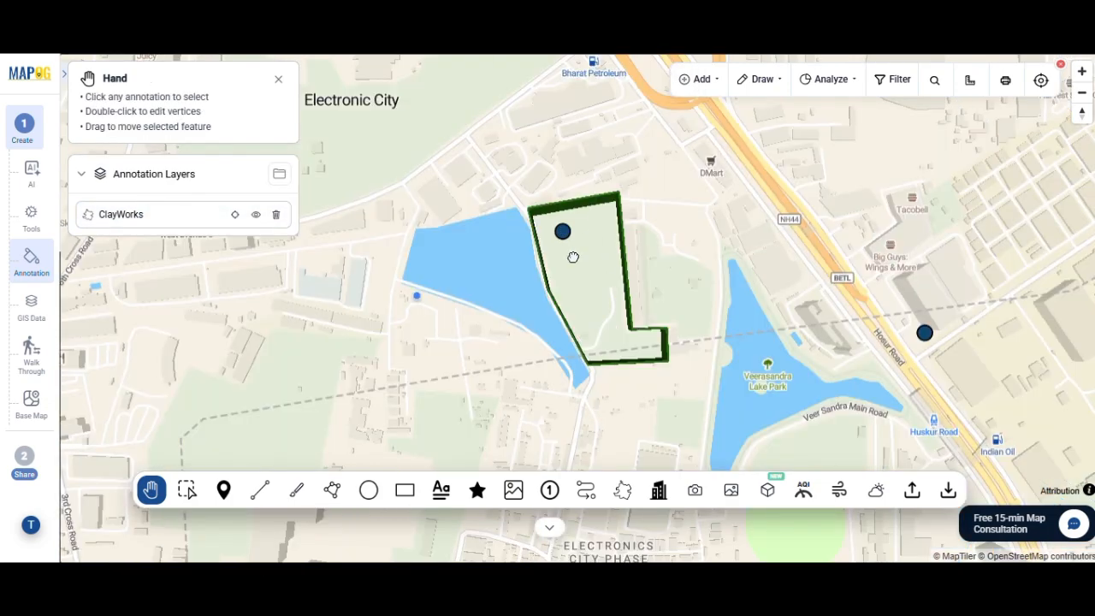
drag(616, 257, 433, 213)
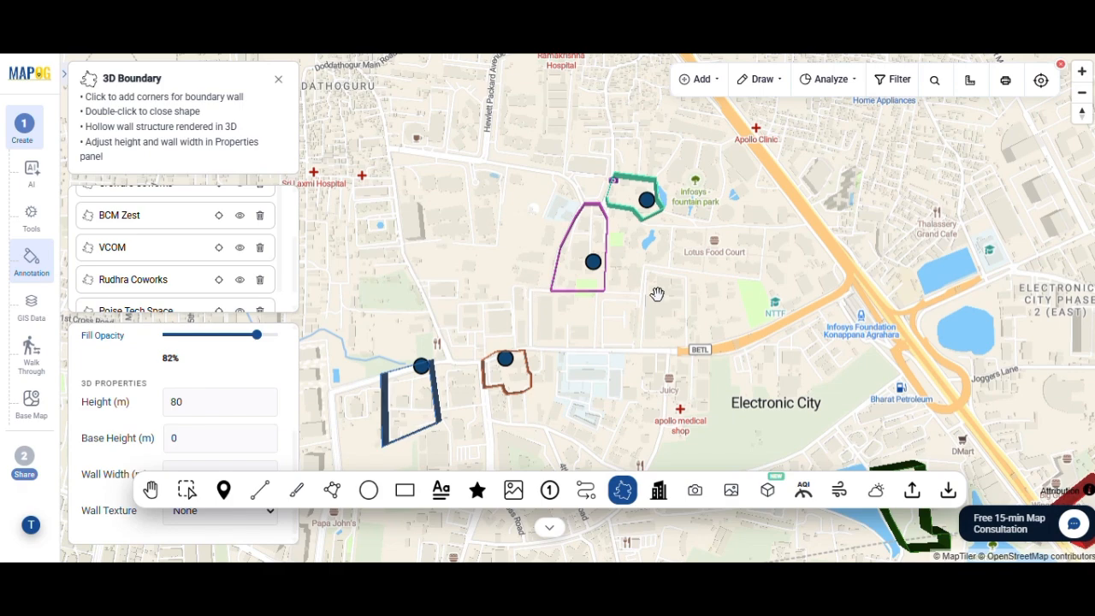
scroll(655, 294, up, 2)
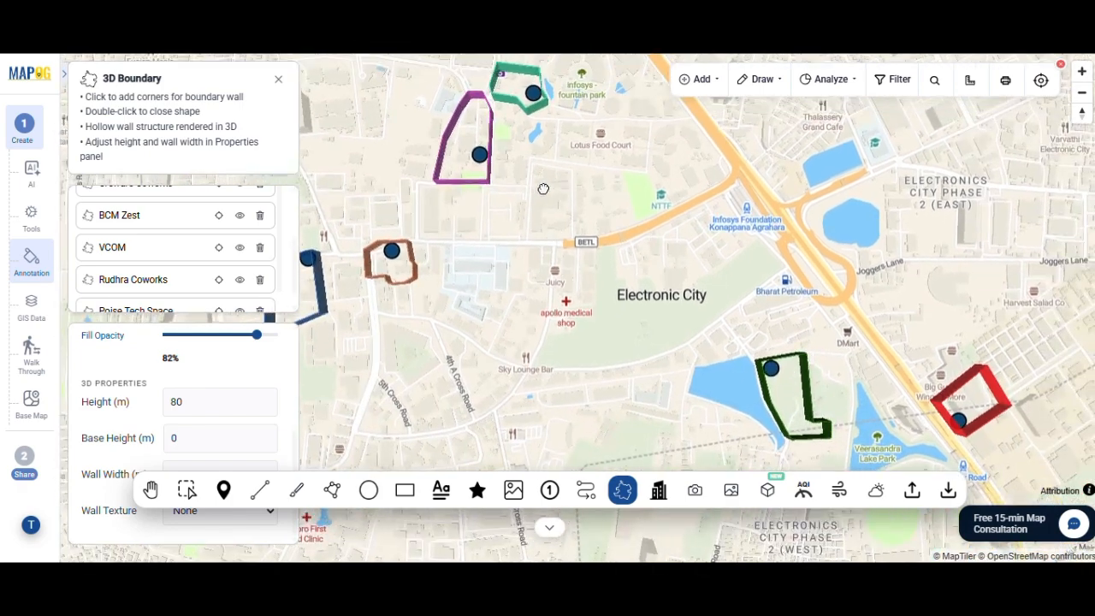
Return to the map overview and apply a Category style to the Office Space layer based on the Office Type attribute
drag(542, 188, 607, 246)
click(24, 128)
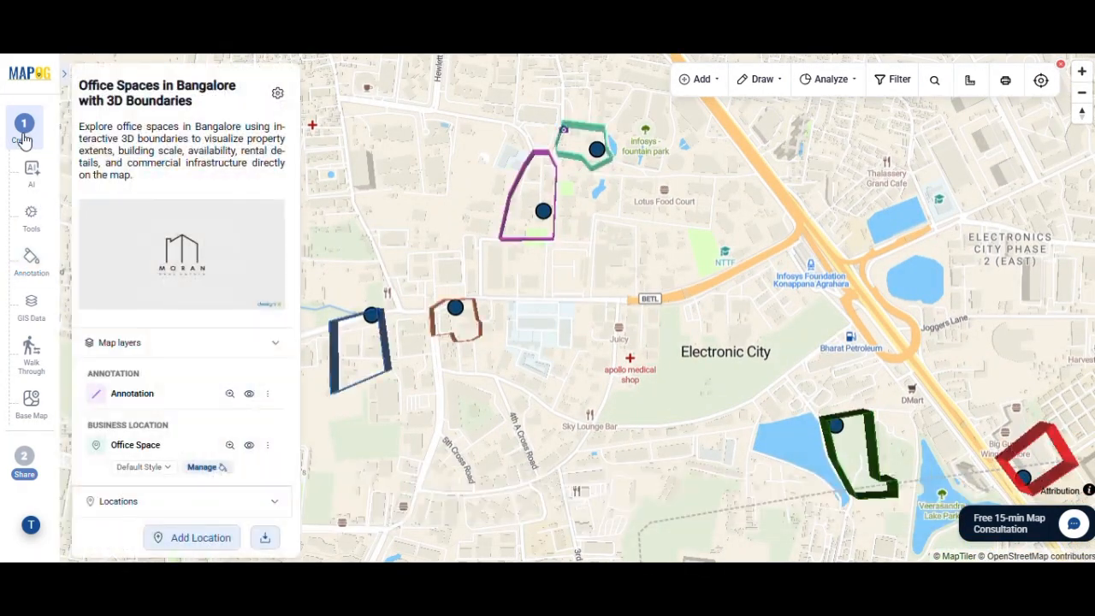
scroll(267, 263, down, 3)
click(270, 255)
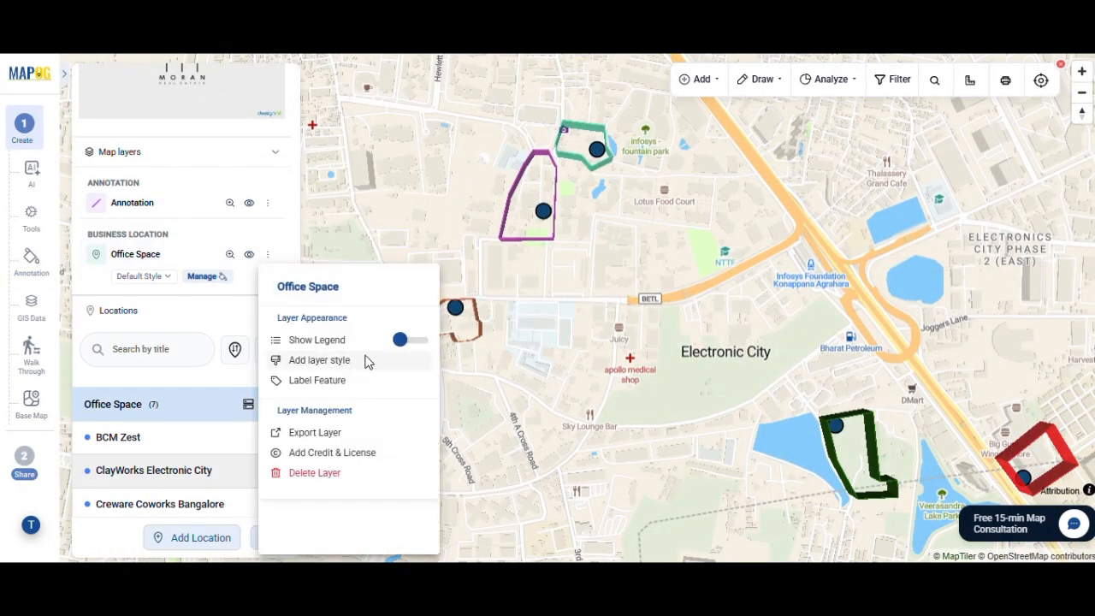
click(367, 360)
click(175, 169)
click(176, 303)
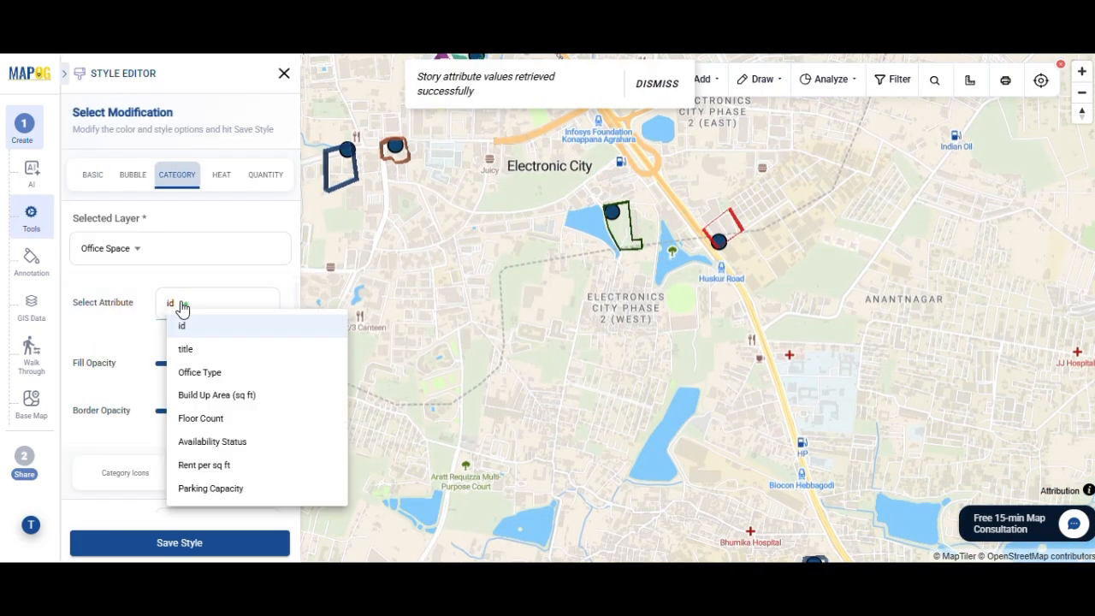
click(198, 370)
scroll(197, 365, down, 3)
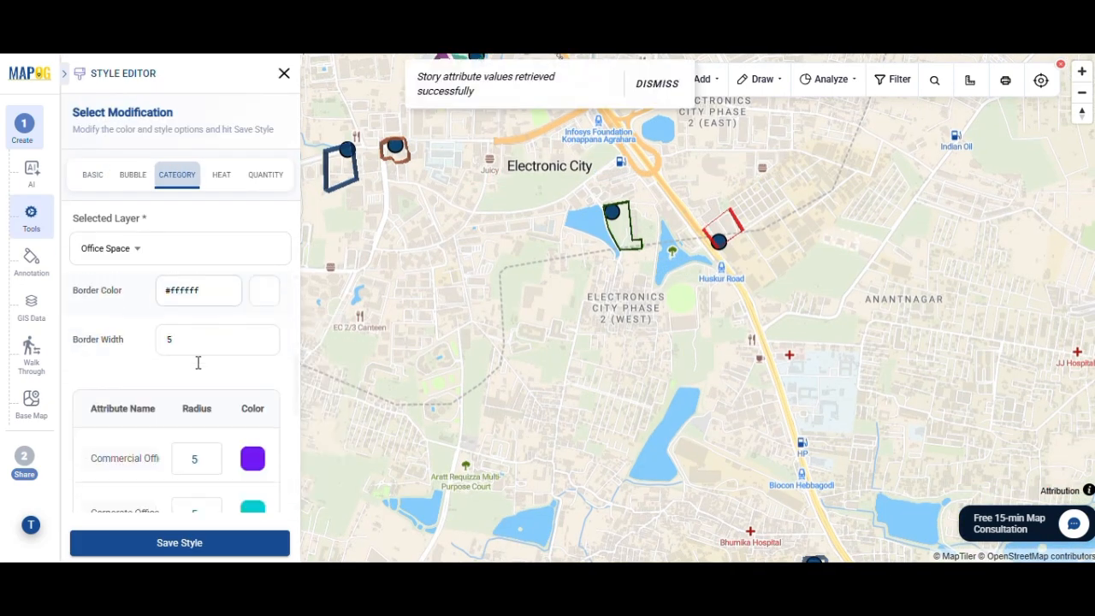
scroll(197, 364, up, 2)
Switch the categories to icons, assign a building icon to each office type, and save the style
click(108, 391)
scroll(108, 391, down, 5)
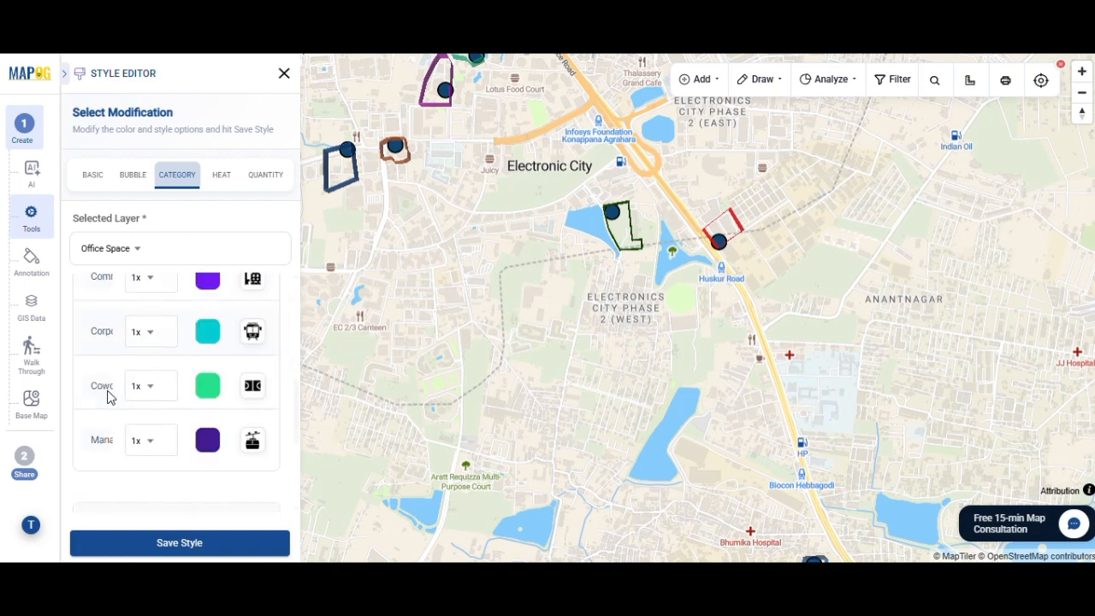
click(253, 323)
click(416, 249)
click(548, 496)
click(208, 319)
click(343, 545)
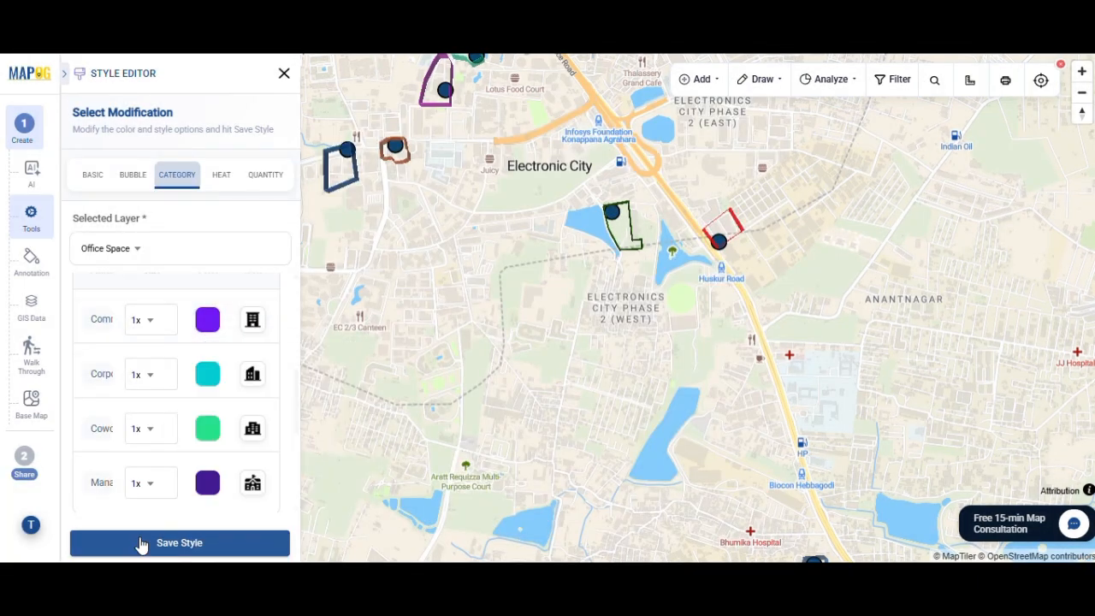
click(214, 549)
click(703, 328)
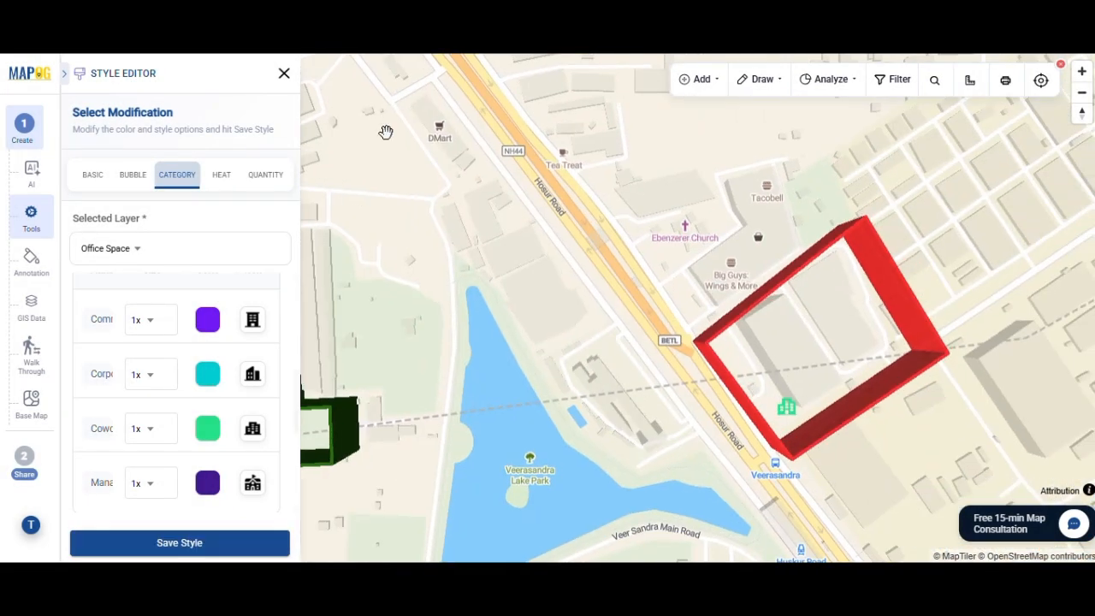
click(283, 73)
Label the Office Space layer's locations by title
click(268, 254)
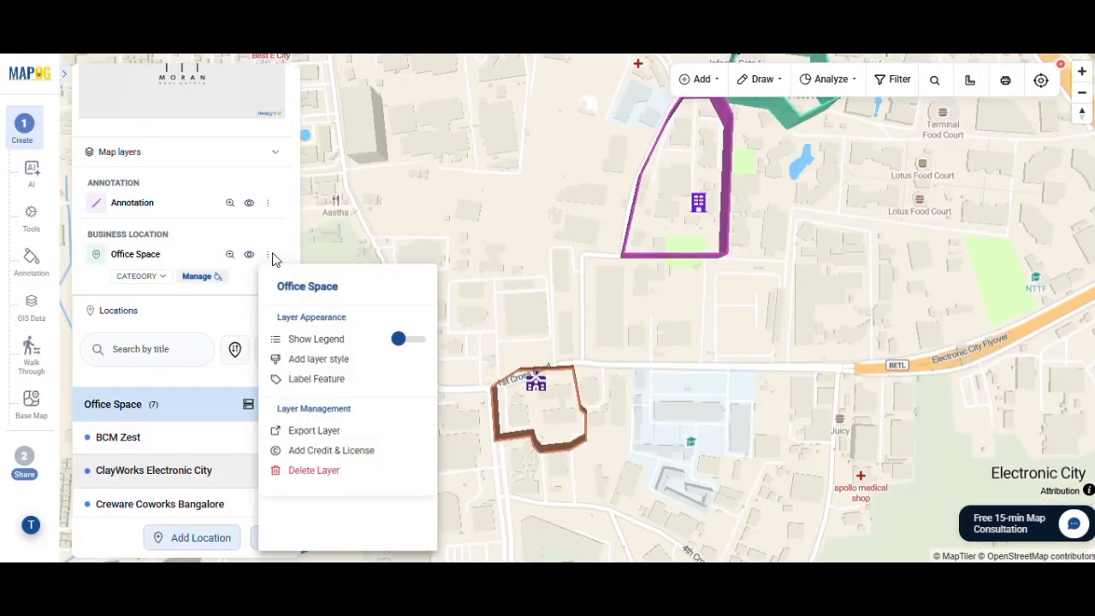
click(357, 380)
click(129, 292)
click(112, 342)
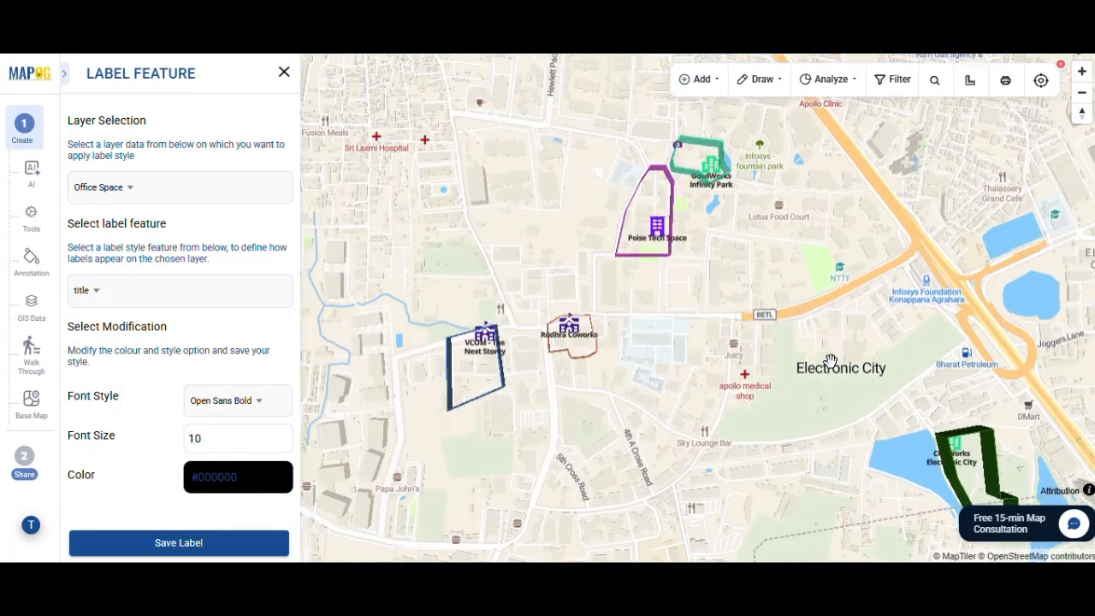
click(284, 72)
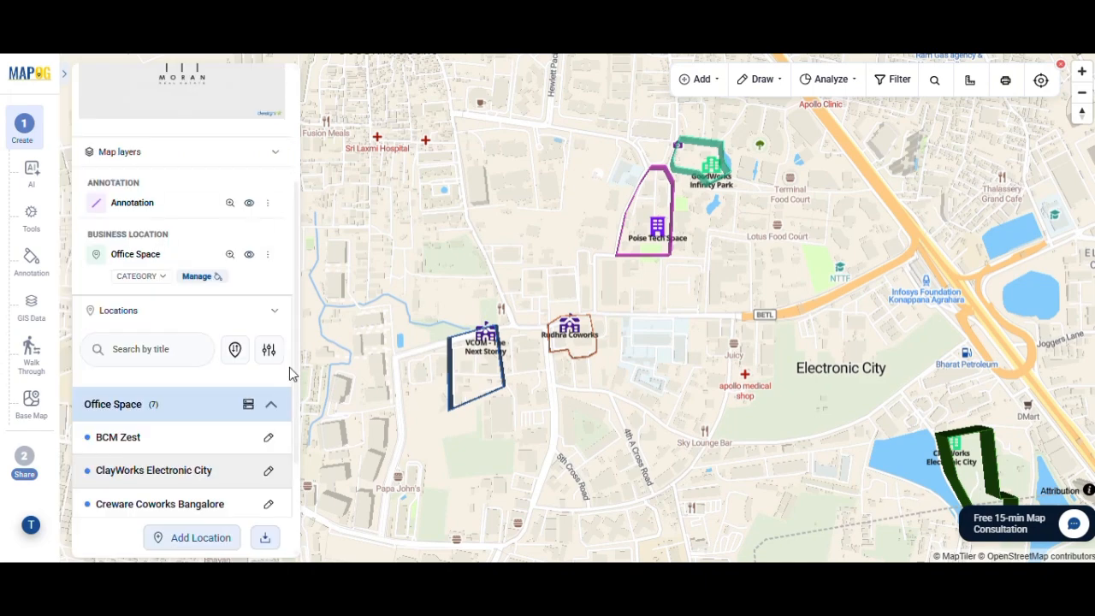
Group the Office Space locations by the Office Type attribute and save the changes
click(249, 405)
click(448, 325)
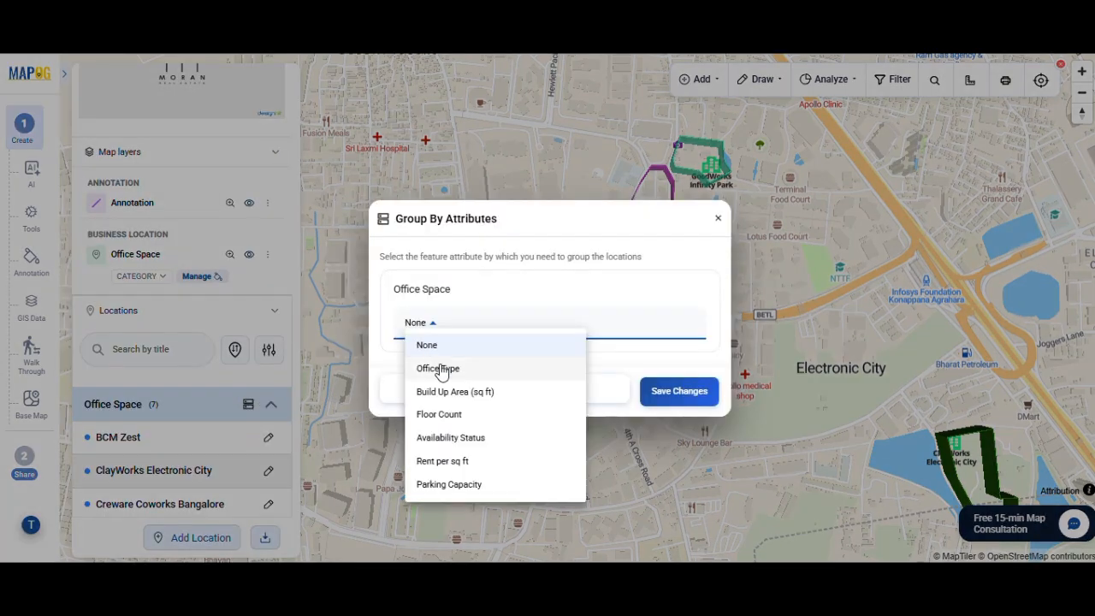
click(440, 366)
click(691, 394)
scroll(248, 391, down, 4)
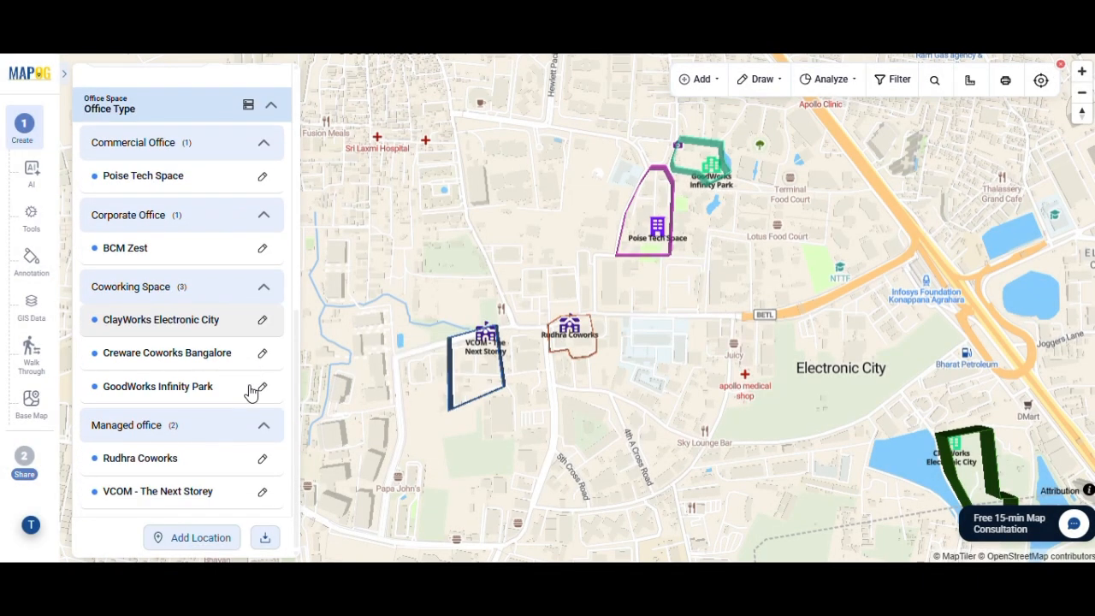
scroll(205, 240, up, 10)
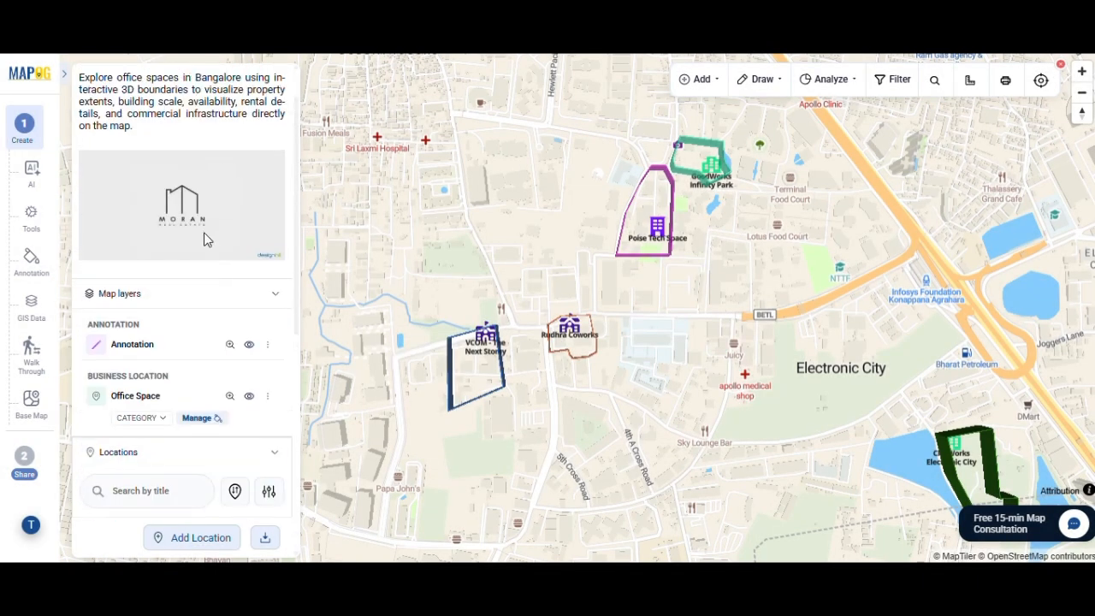
Open the map's sharing settings and change the map type from Private to Public
click(24, 464)
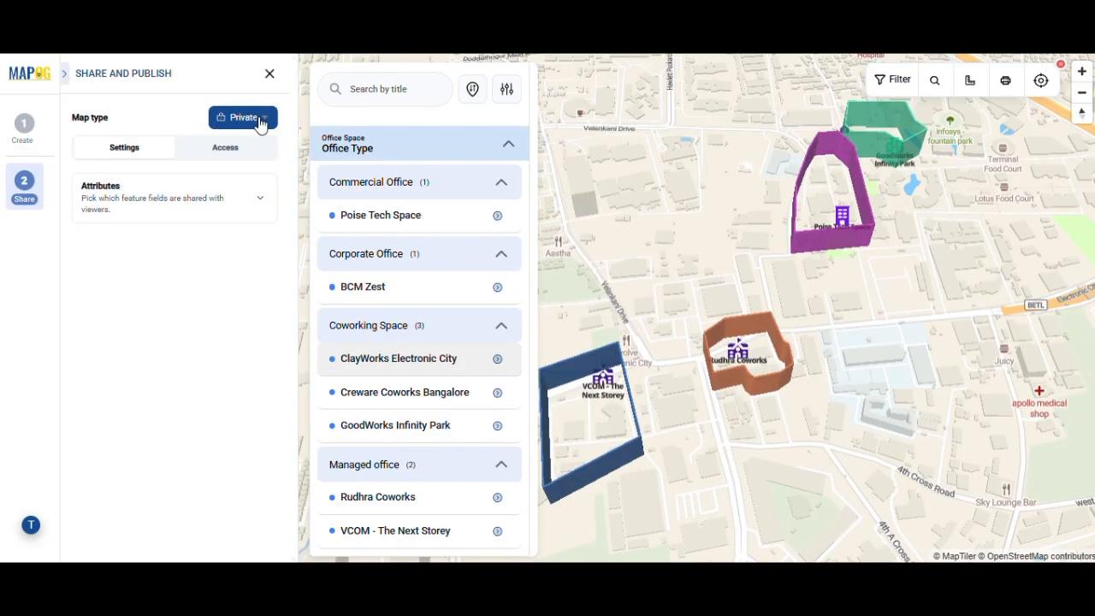
click(260, 120)
click(295, 140)
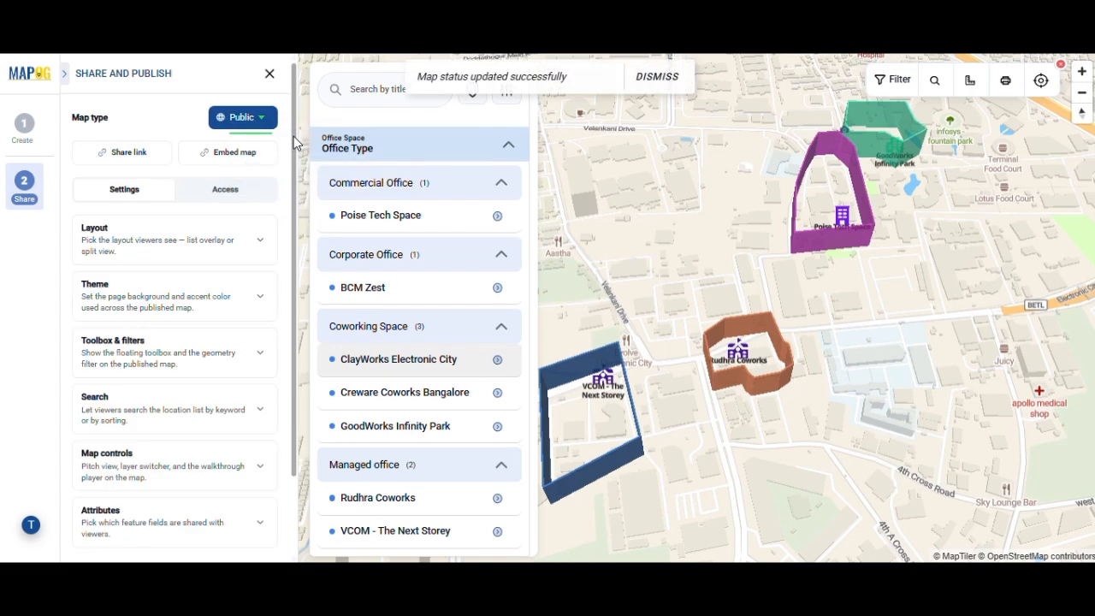
scroll(223, 369, down, 2)
scroll(223, 369, up, 2)
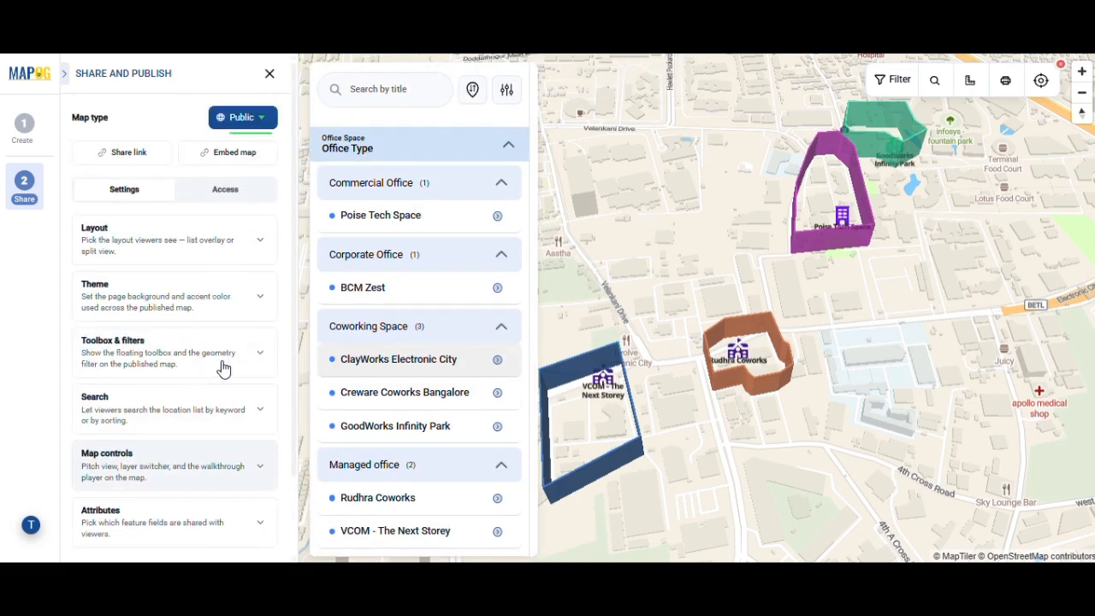
View the iframe embed code for the published map, and close it
click(247, 154)
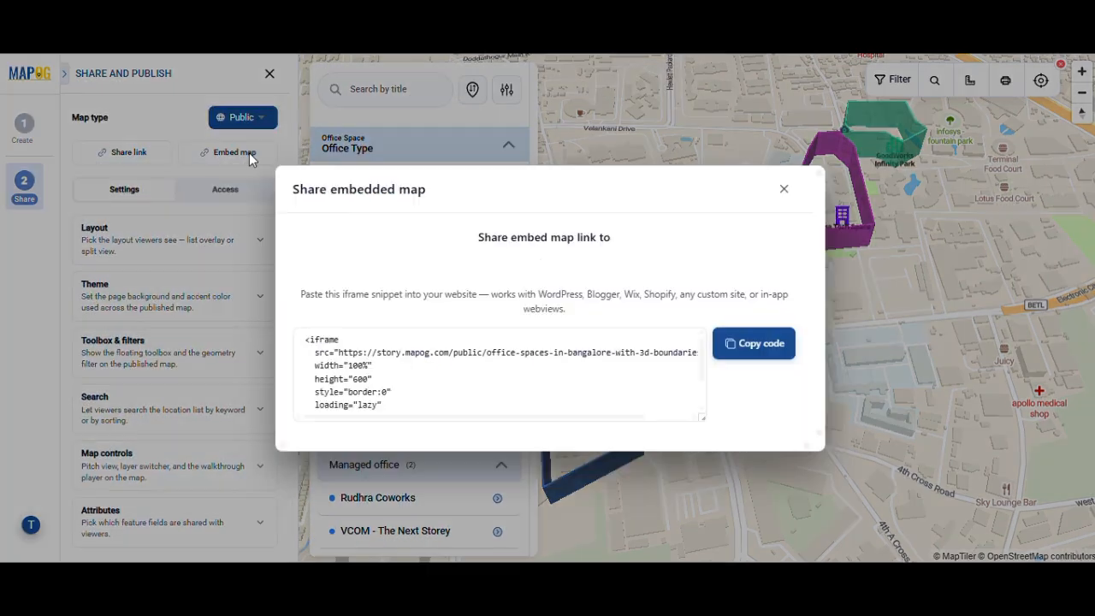
click(788, 189)
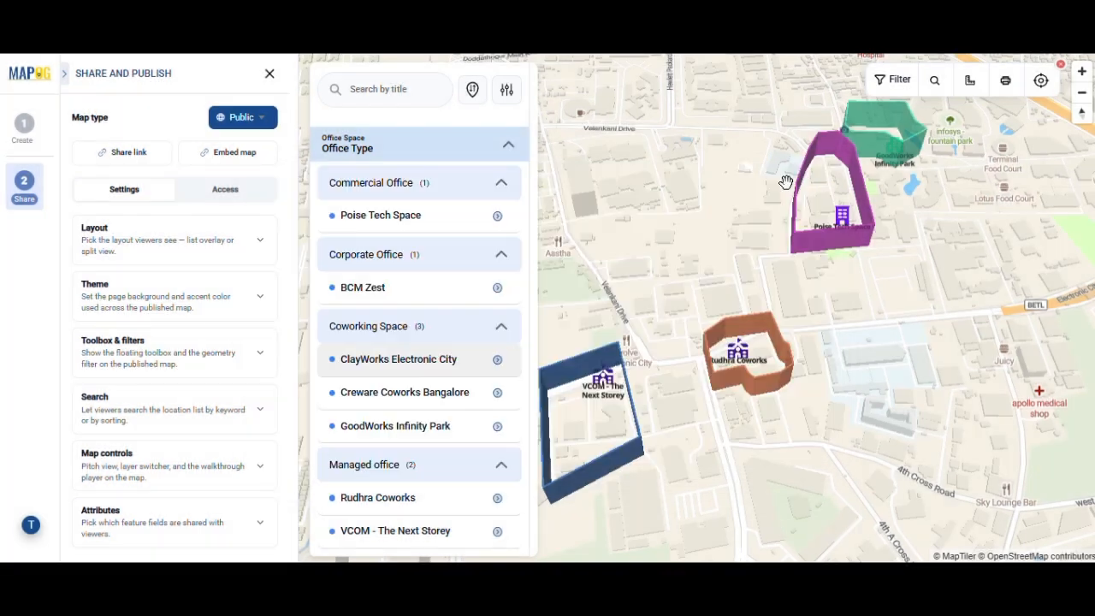
scroll(145, 271, down, 2)
scroll(154, 257, up, 2)
Add a user under the map's access settings by inviting a new workspace member with the member's e-mail address and a role
click(239, 192)
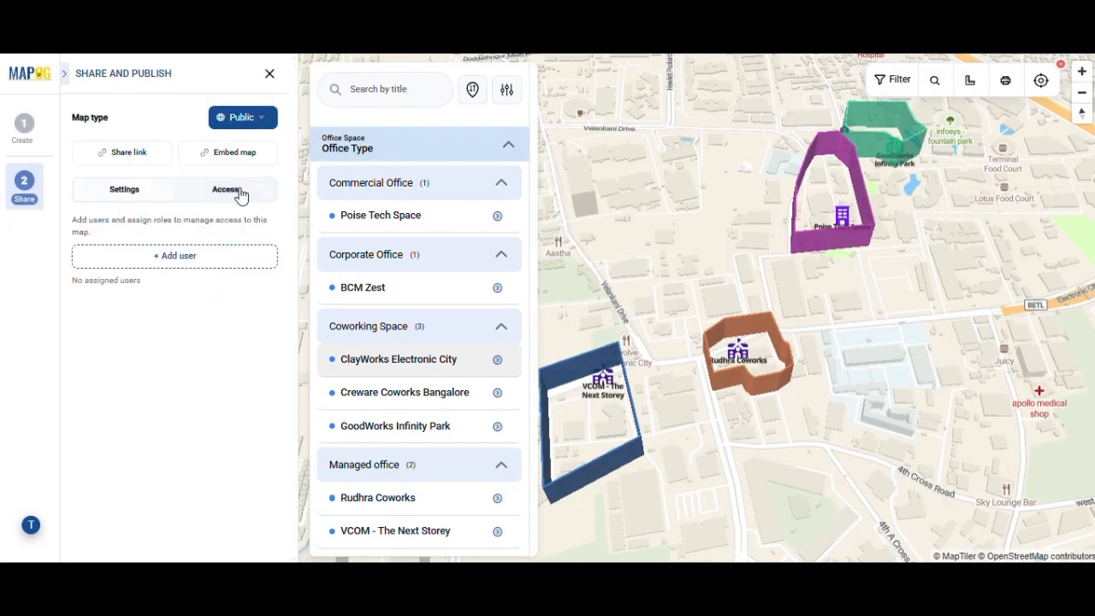
click(214, 261)
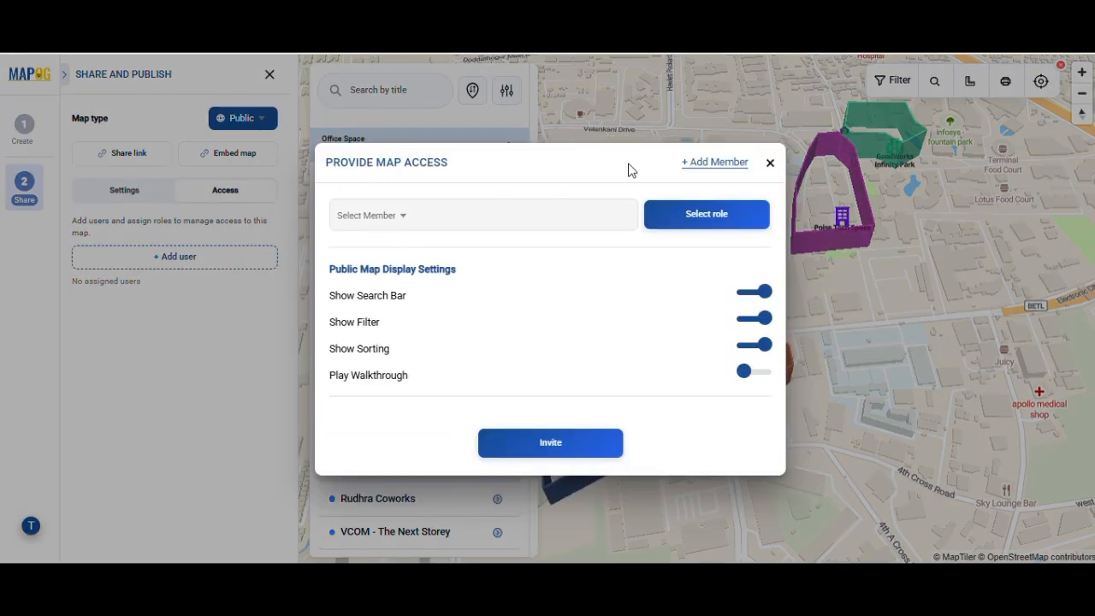
click(711, 162)
click(558, 278)
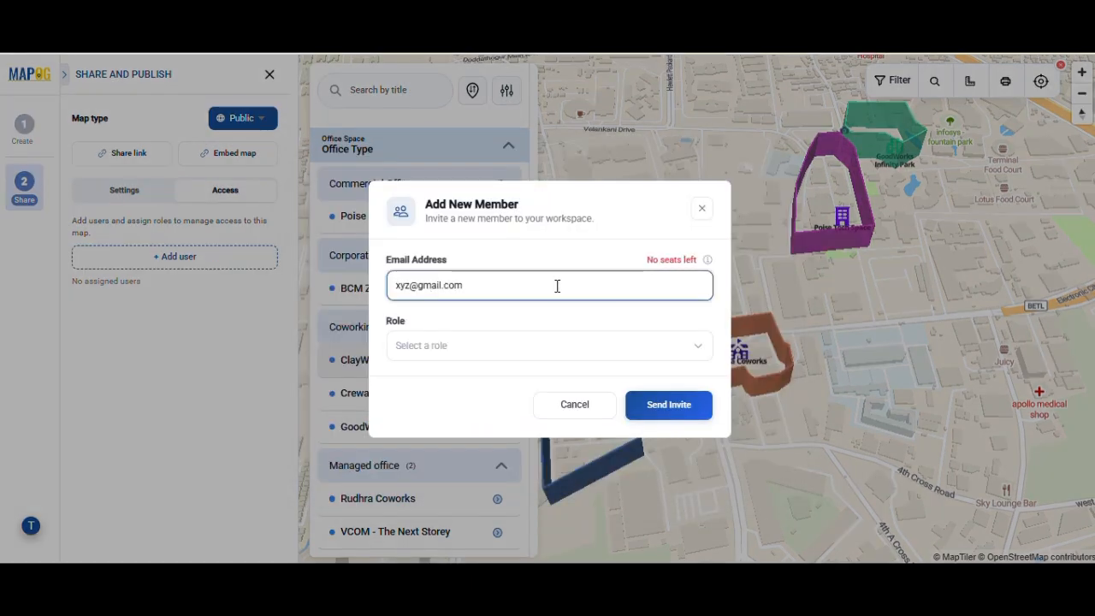
click(505, 346)
click(535, 453)
click(694, 408)
click(599, 420)
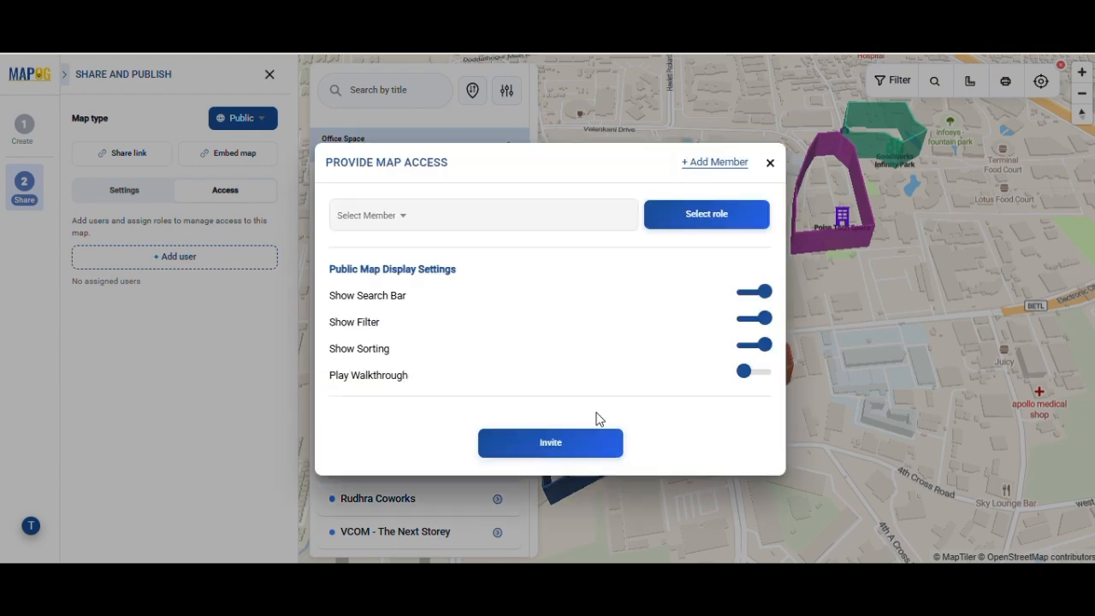
Select an existing member and the Viewer role for map access, and close the access form without inviting
click(399, 214)
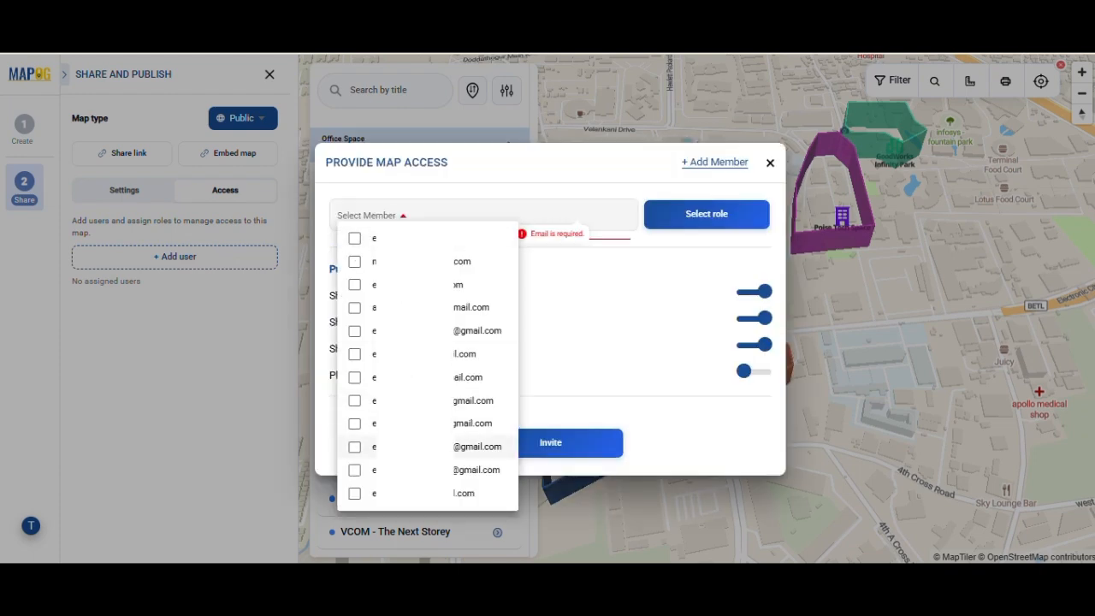
click(355, 284)
click(721, 191)
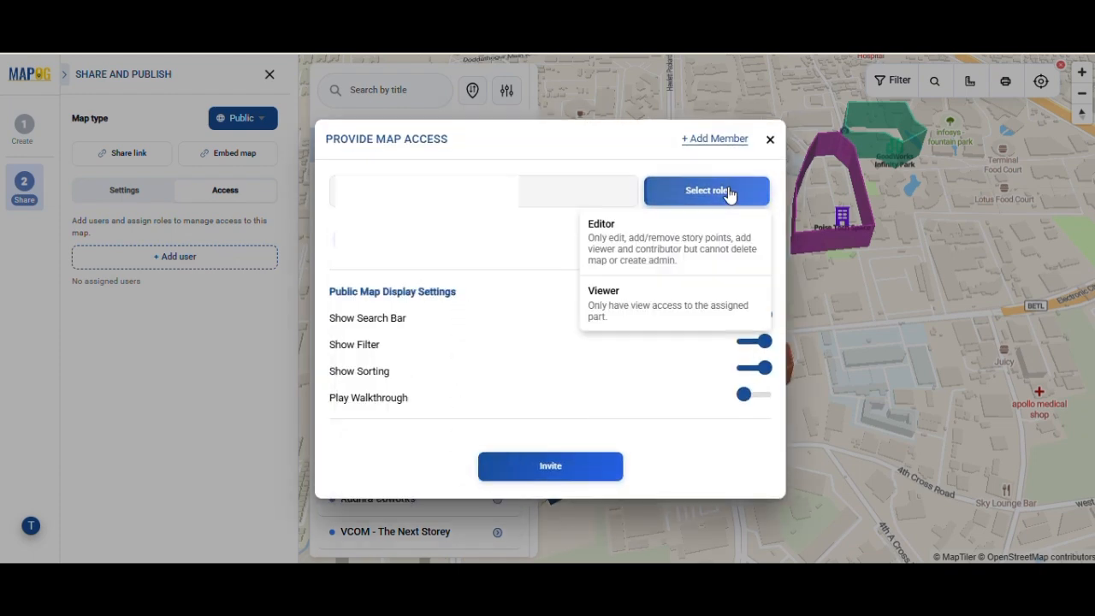
click(648, 308)
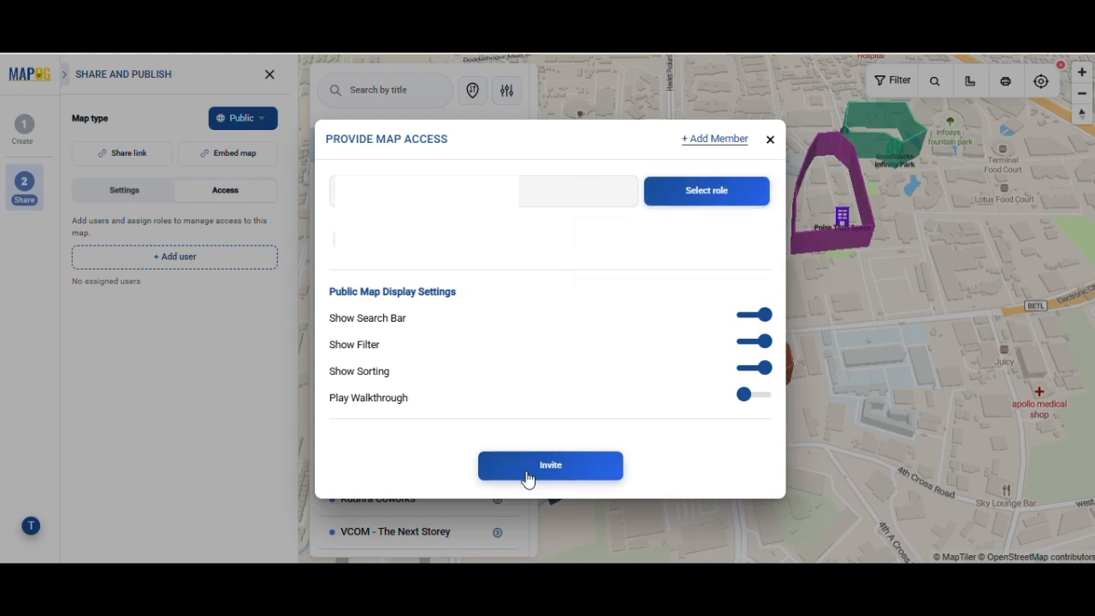
click(770, 142)
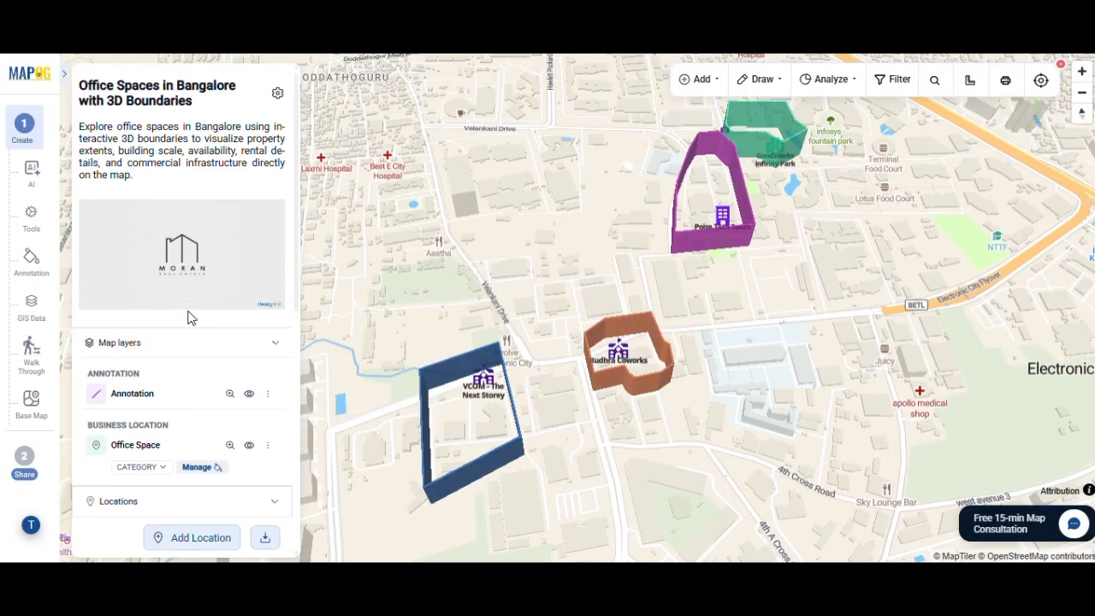
Examine the detail cards of grouped office locations, including Poise Tech Space and BCM Zest, on the map
scroll(189, 325, down, 5)
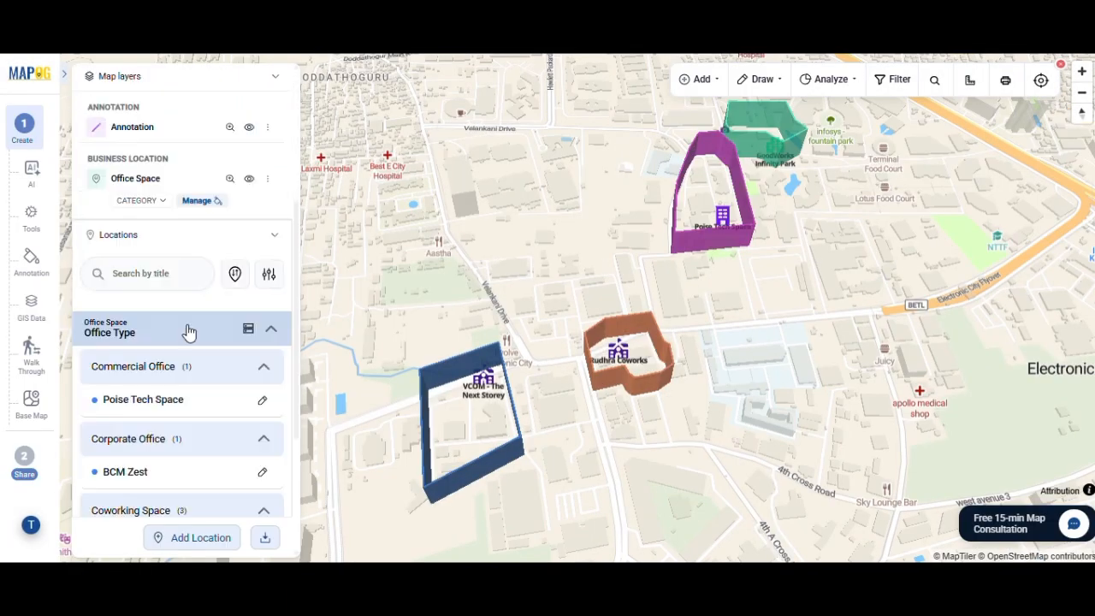
click(179, 408)
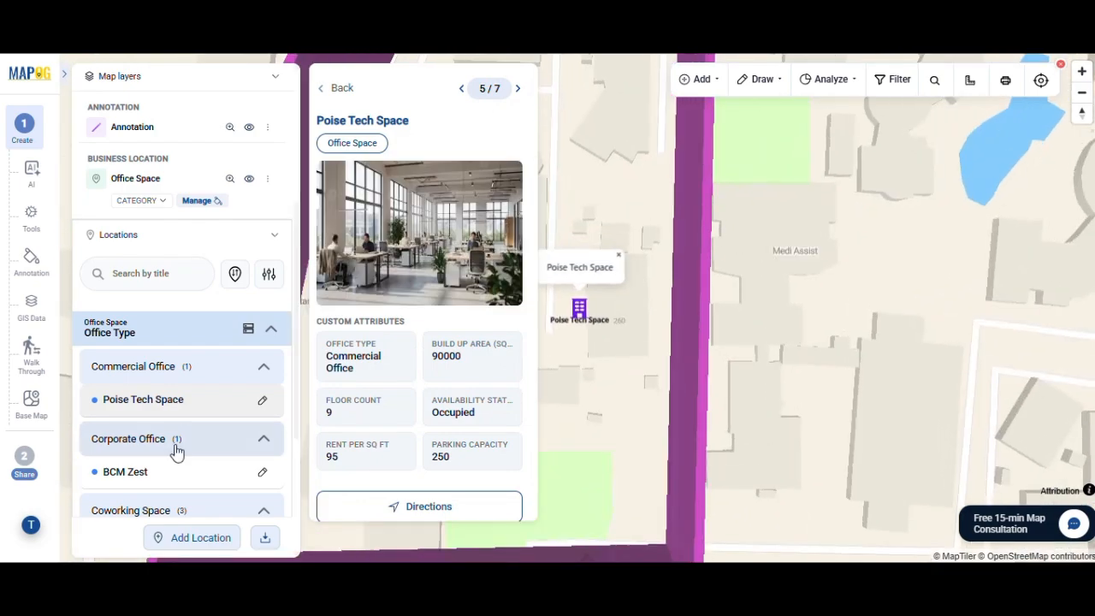
click(155, 476)
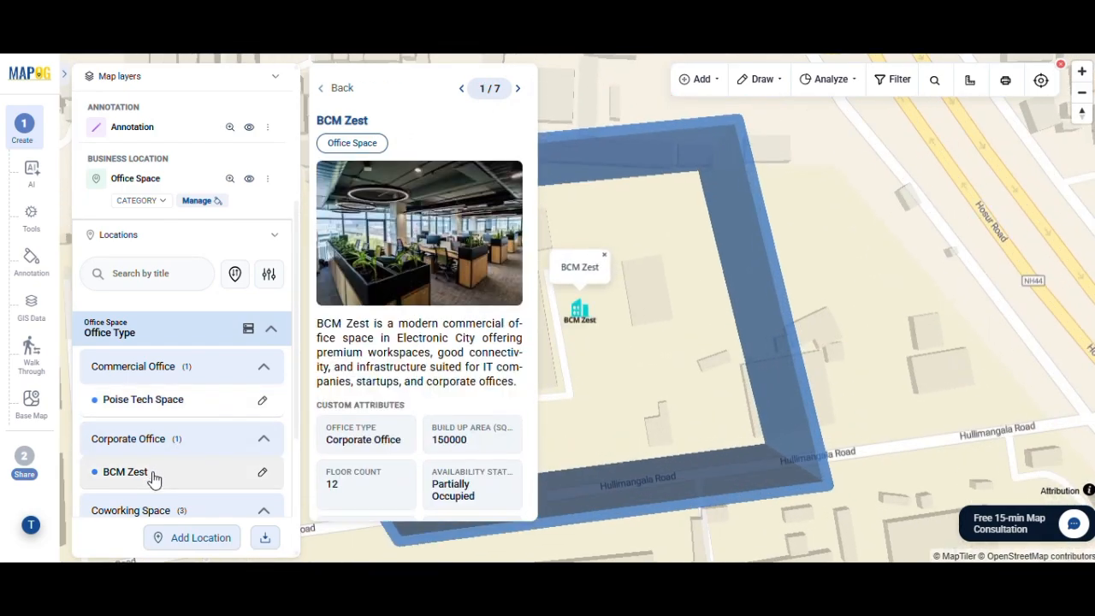
scroll(154, 479, down, 3)
click(205, 399)
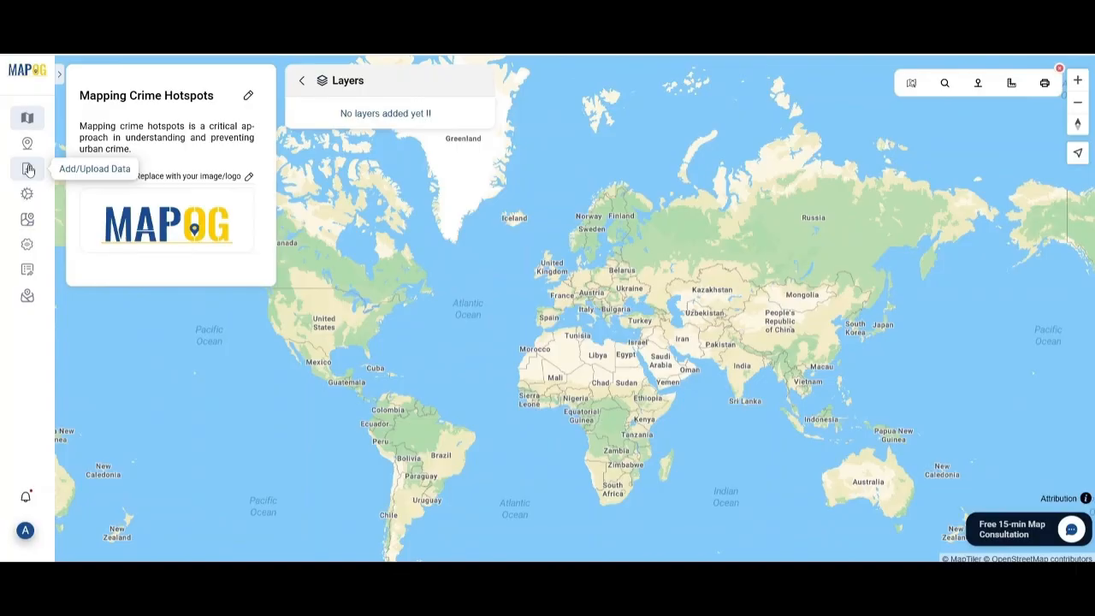
click(27, 168)
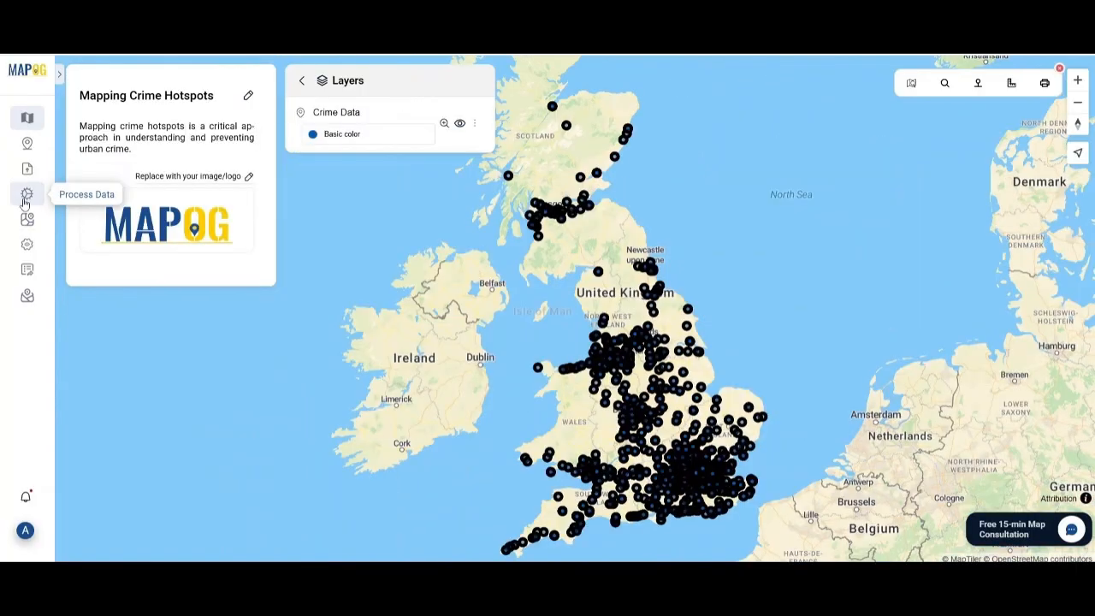
click(27, 194)
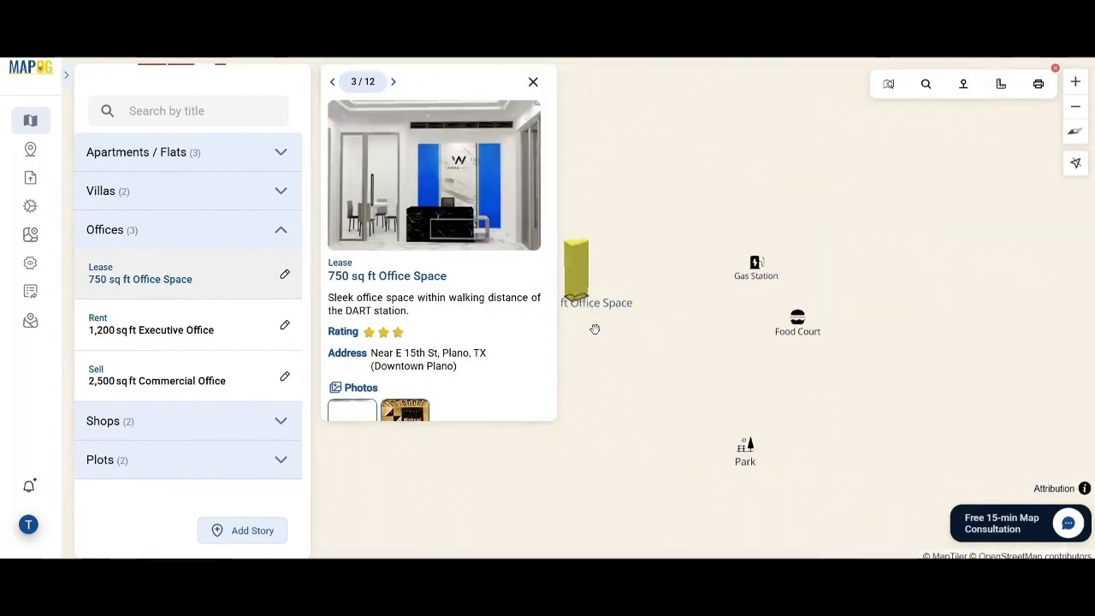
scroll(470, 322, down, 5)
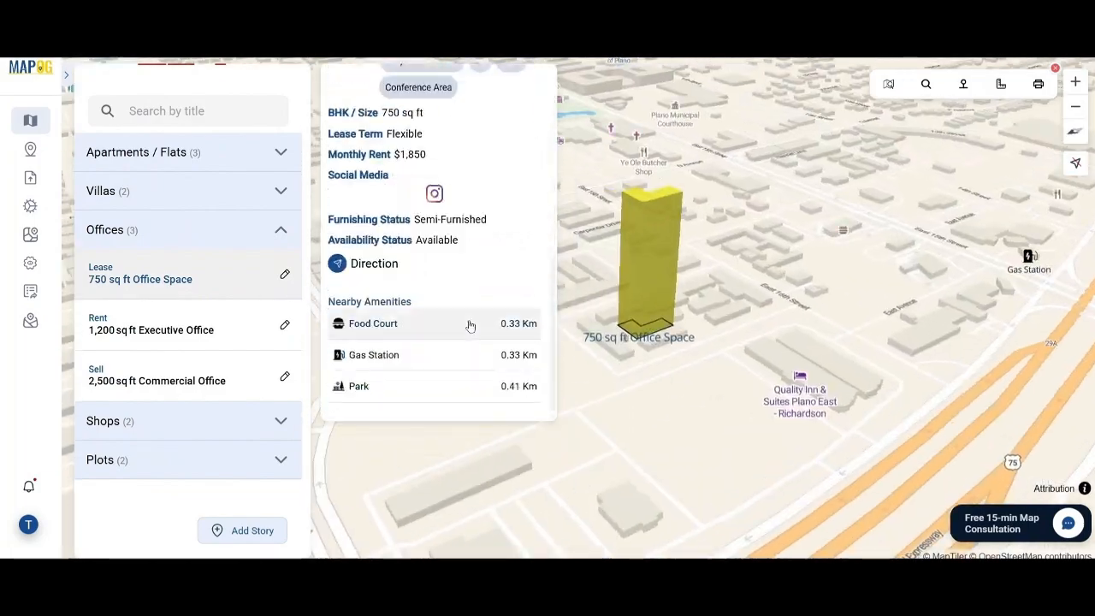
click(173, 333)
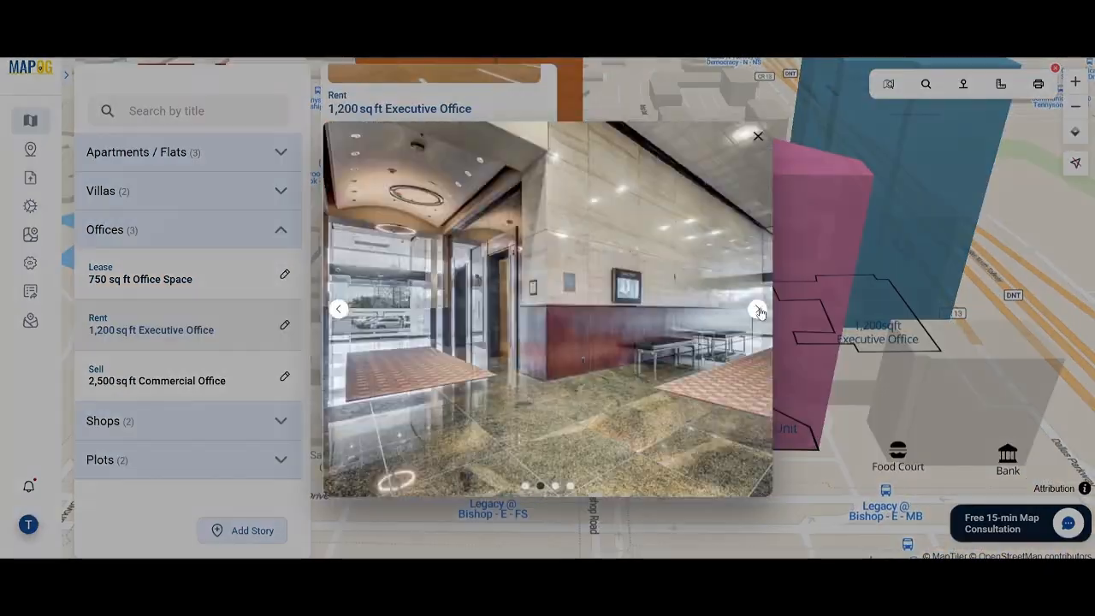